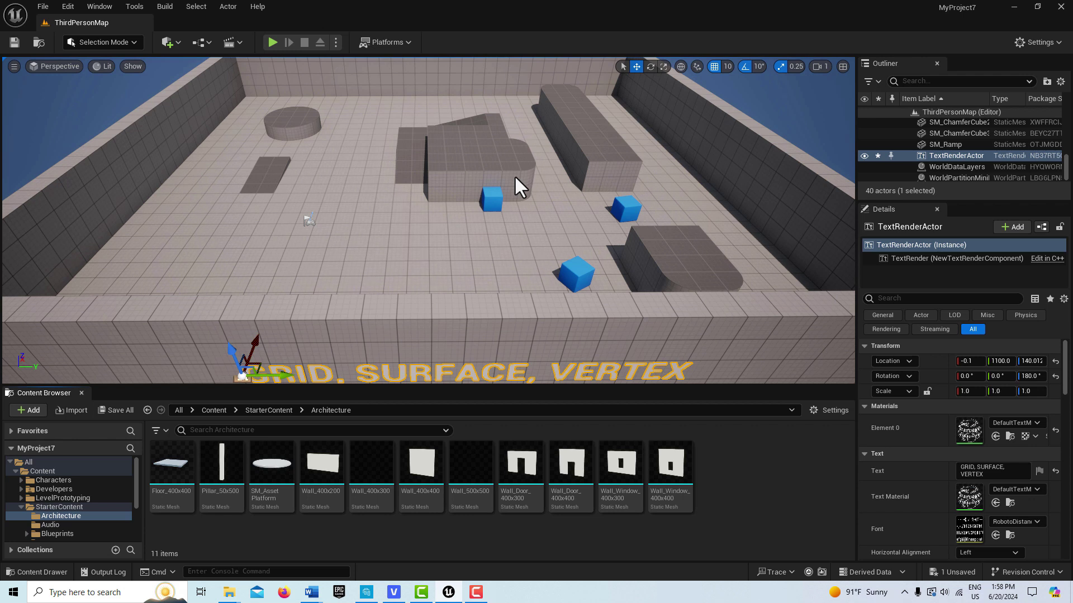
Step: Place two cube actors above the floor near the side wall and the flat block
{"action": "left_click", "coordinate": [96, 7]}
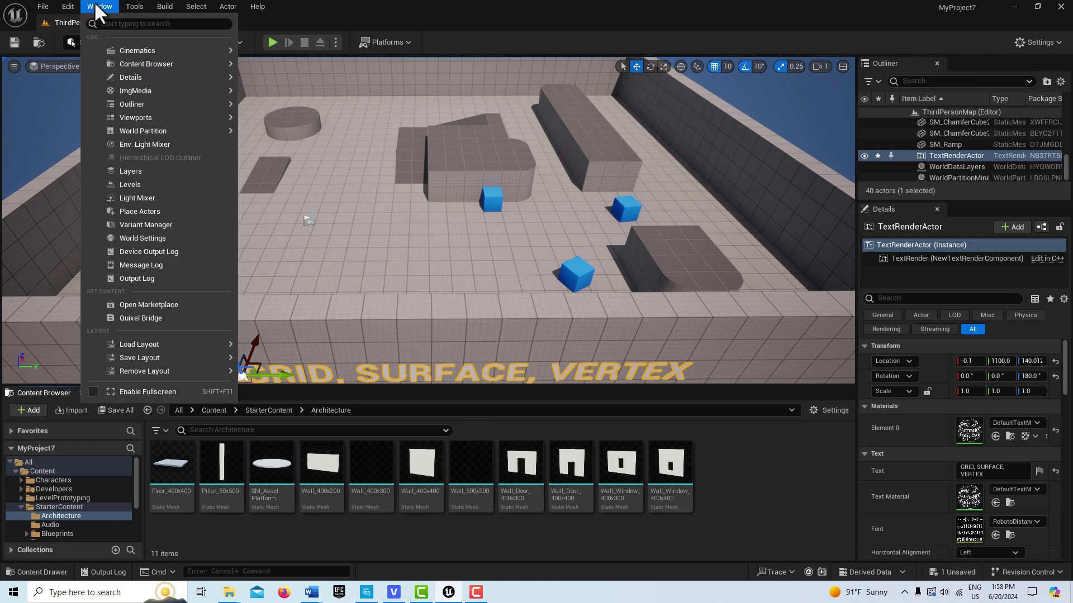
{"action": "left_click", "coordinate": [148, 212]}
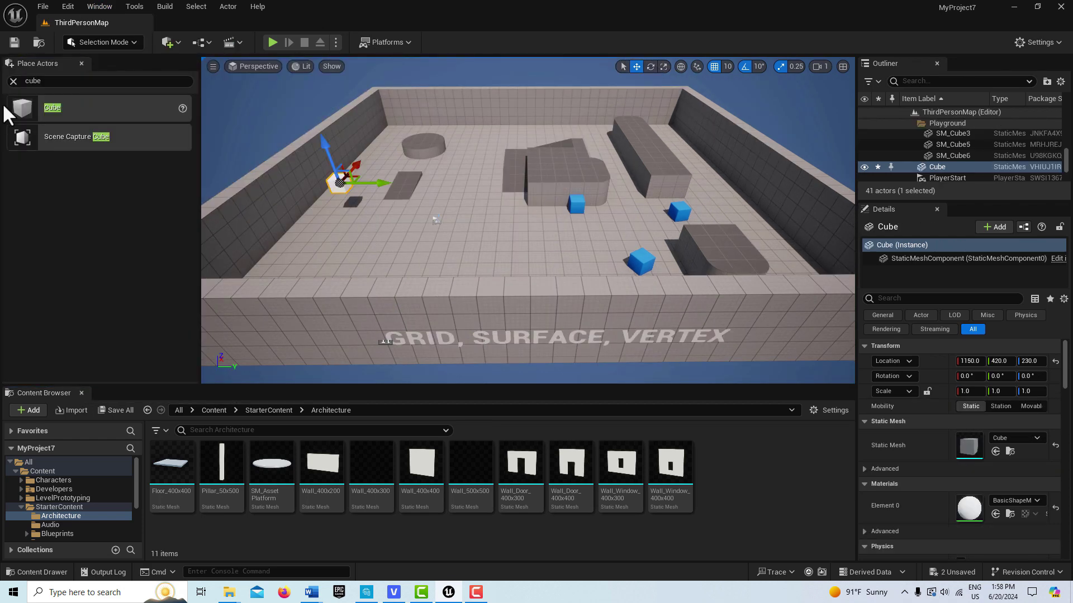
{"action": "left_click_drag", "start_coordinate": [70, 110], "coordinate": [364, 133]}
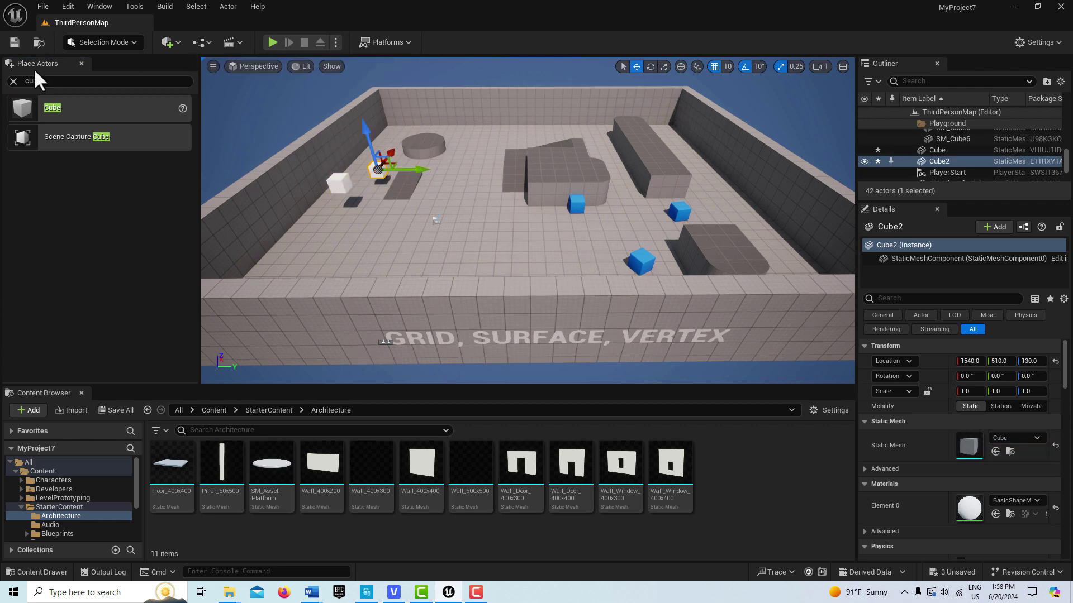
{"action": "left_click", "coordinate": [81, 63]}
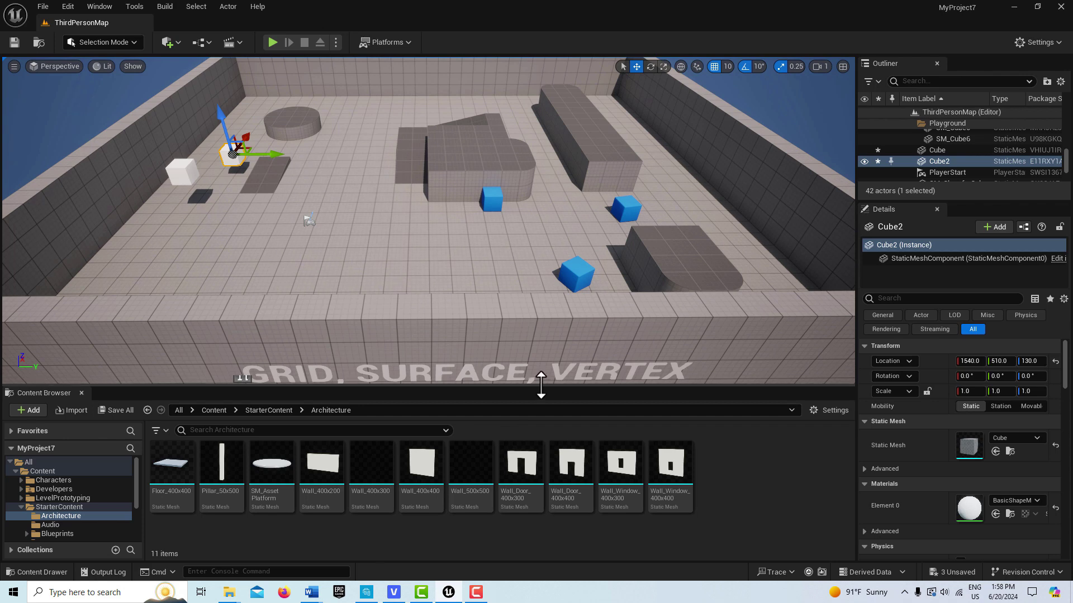
Step: Place the Wall_Door_400x300 mesh on the floor between the blue cubes and raise it to Z 50
{"action": "left_click_drag", "start_coordinate": [528, 472], "coordinate": [523, 288]}
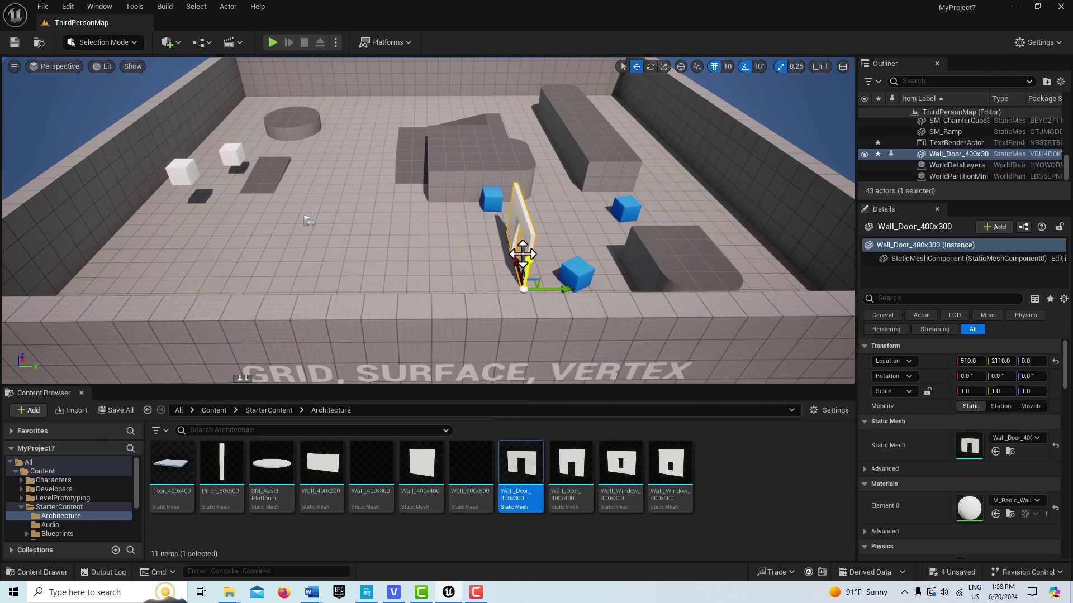
{"action": "left_click", "coordinate": [82, 393]}
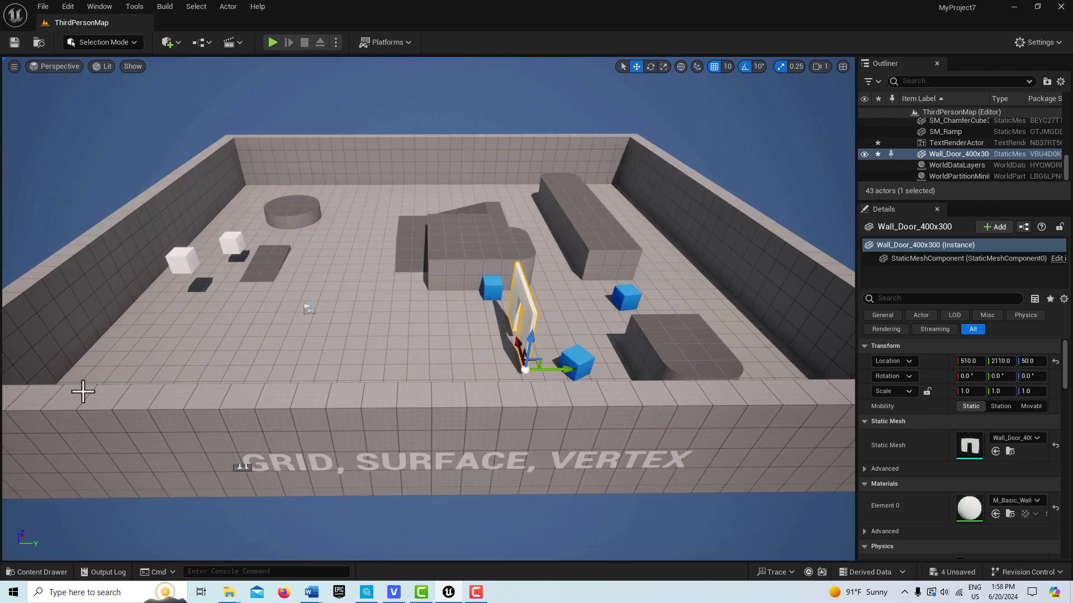
Step: Turn off grid, rotation and scale snapping for the viewport
{"action": "left_click_drag", "start_coordinate": [390, 434], "coordinate": [391, 463]}
{"action": "mouse_move", "coordinate": [390, 464]}
{"action": "right_mouse_down"}
{"action": "mouse_move", "coordinate": [366, 496]}
{"action": "mouse_move", "coordinate": [341, 441]}
{"action": "mouse_move", "coordinate": [526, 464]}
{"action": "mouse_move", "coordinate": [390, 464]}
{"action": "mouse_move", "coordinate": [385, 434]}
{"action": "right_mouse_up"}
{"action": "scroll", "coordinate": [371, 492], "scroll_direction": "down", "scroll_amount": 2}
{"action": "key", "text": "w"}
{"action": "key", "text": "w"}
{"action": "scroll", "coordinate": [419, 447], "scroll_direction": "down", "scroll_amount": 3}
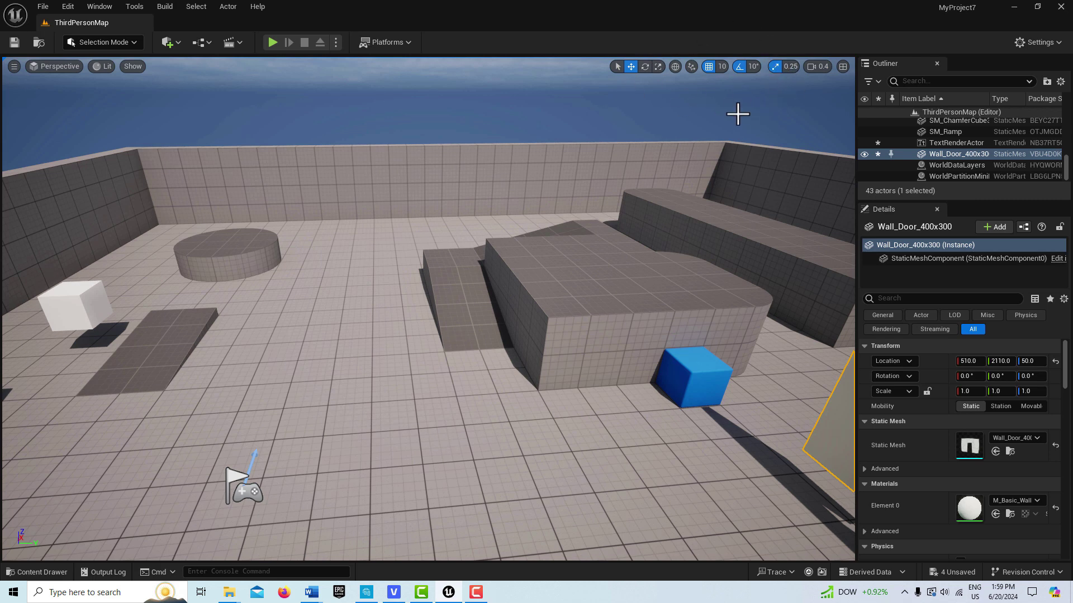
{"action": "left_click", "coordinate": [776, 67]}
{"action": "left_click", "coordinate": [738, 67]}
{"action": "left_click", "coordinate": [707, 68]}
Step: Disable Simulate Physics on the blue chamfer cube in front of the large block
{"action": "left_click", "coordinate": [698, 375]}
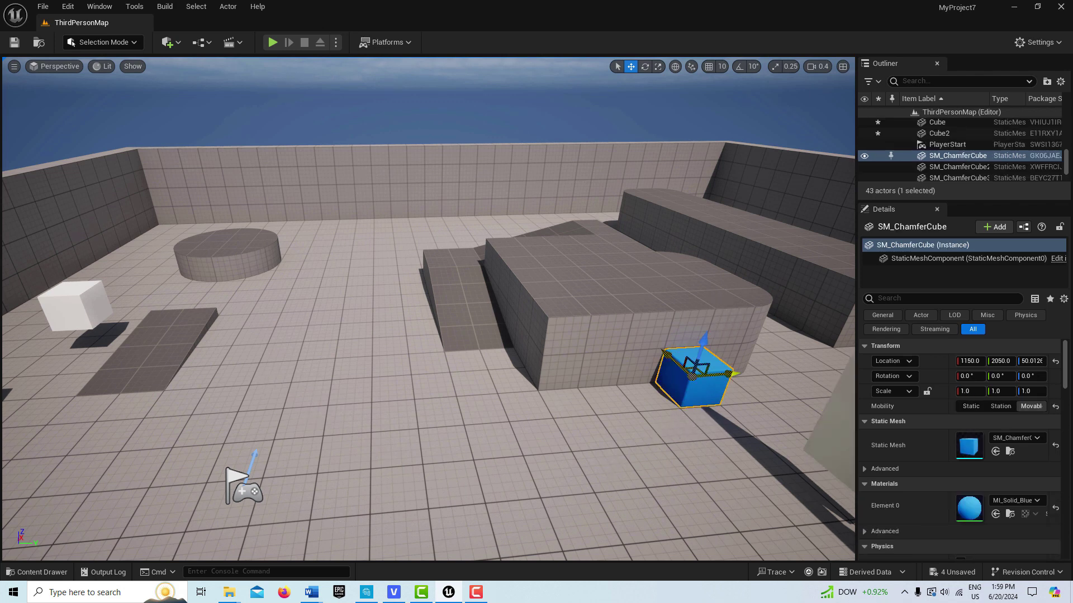
{"action": "scroll", "coordinate": [978, 447], "scroll_direction": "down", "scroll_amount": 4}
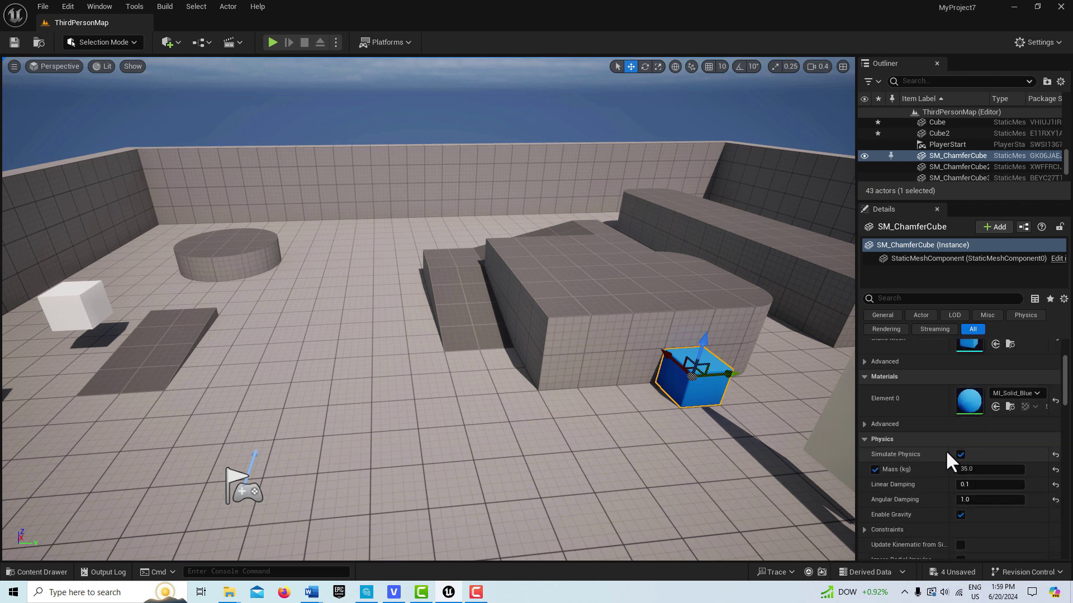
{"action": "left_click", "coordinate": [960, 454]}
Step: Duplicate the blue cube twice along the Y axis to start a row without grid snapping
{"action": "mouse_move", "coordinate": [750, 455]}
{"action": "right_mouse_down"}
{"action": "mouse_move", "coordinate": [787, 484]}
{"action": "mouse_move", "coordinate": [852, 485]}
{"action": "mouse_move", "coordinate": [743, 478]}
{"action": "mouse_move", "coordinate": [753, 460]}
{"action": "right_mouse_up"}
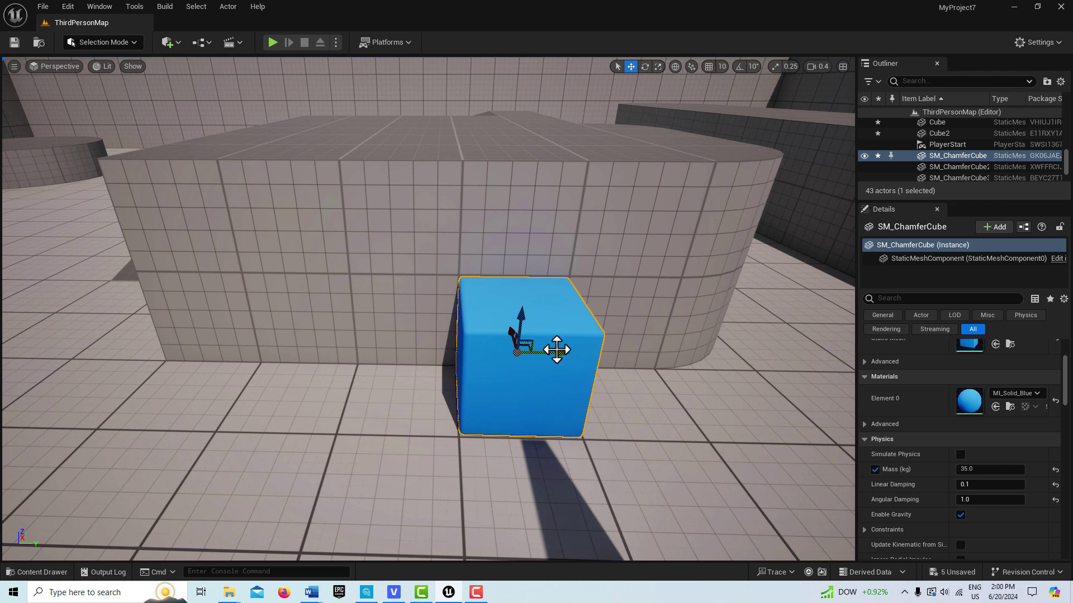
{"action": "left_click_drag", "start_coordinate": [556, 351], "coordinate": [442, 356], "text": "alt"}
{"action": "scroll", "coordinate": [481, 373], "scroll_direction": "up", "scroll_amount": 5}
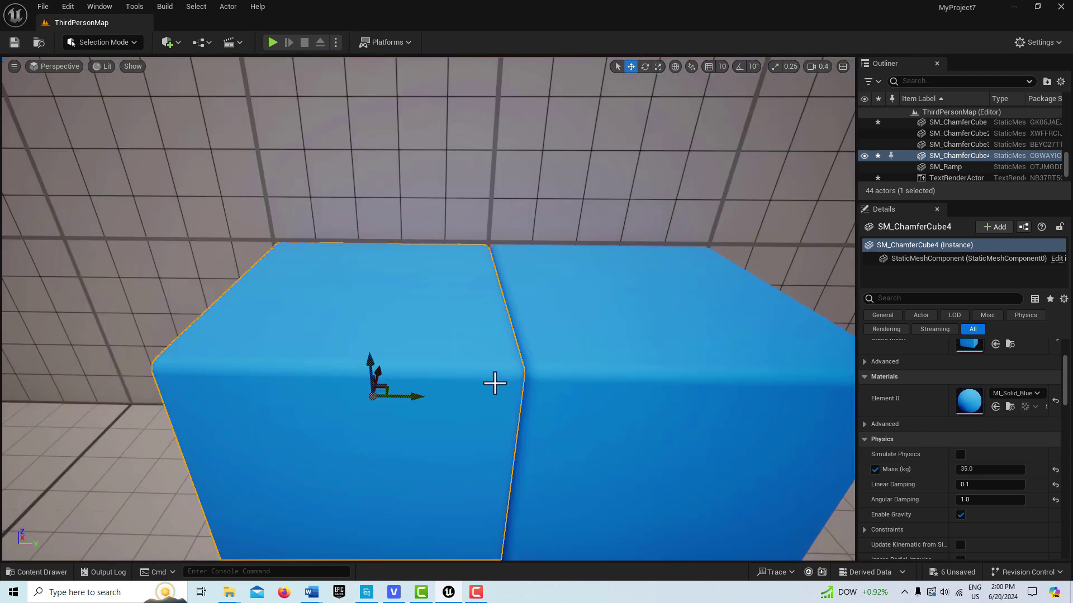
{"action": "right_click_drag", "start_coordinate": [567, 436], "coordinate": [429, 412]}
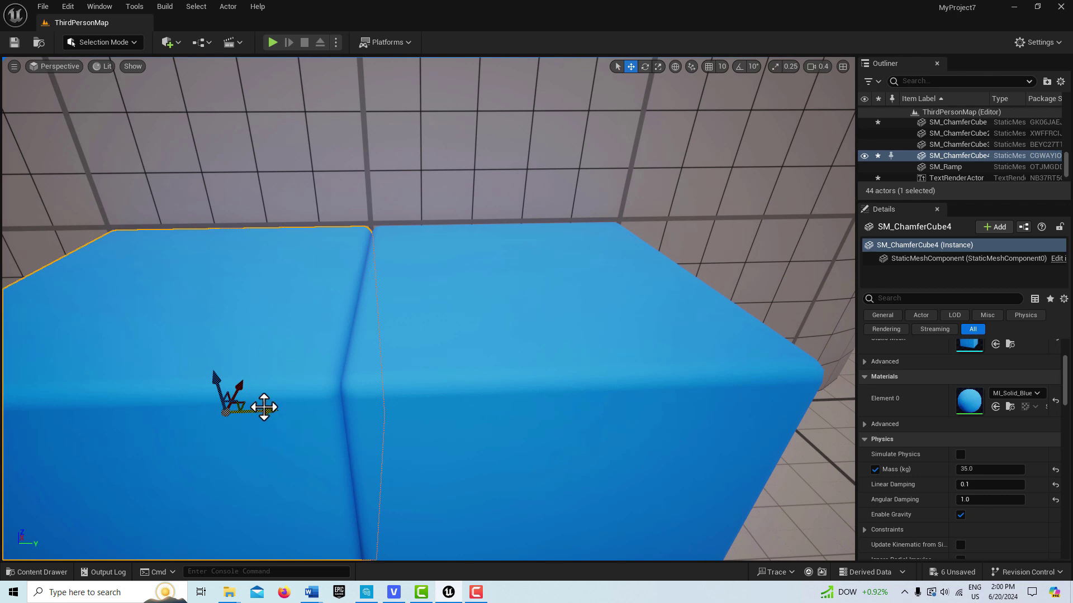
{"action": "left_click_drag", "start_coordinate": [264, 408], "coordinate": [3, 416], "text": "alt"}
{"action": "mouse_move", "coordinate": [151, 416]}
{"action": "right_mouse_down"}
{"action": "mouse_move", "coordinate": [112, 473]}
{"action": "mouse_move", "coordinate": [134, 416]}
{"action": "right_mouse_up"}
{"action": "left_click_drag", "start_coordinate": [101, 397], "coordinate": [10, 375]}
Step: Move the outermost blue cube along the Y axis until it sits against its neighbour
{"action": "left_click", "coordinate": [433, 474]}
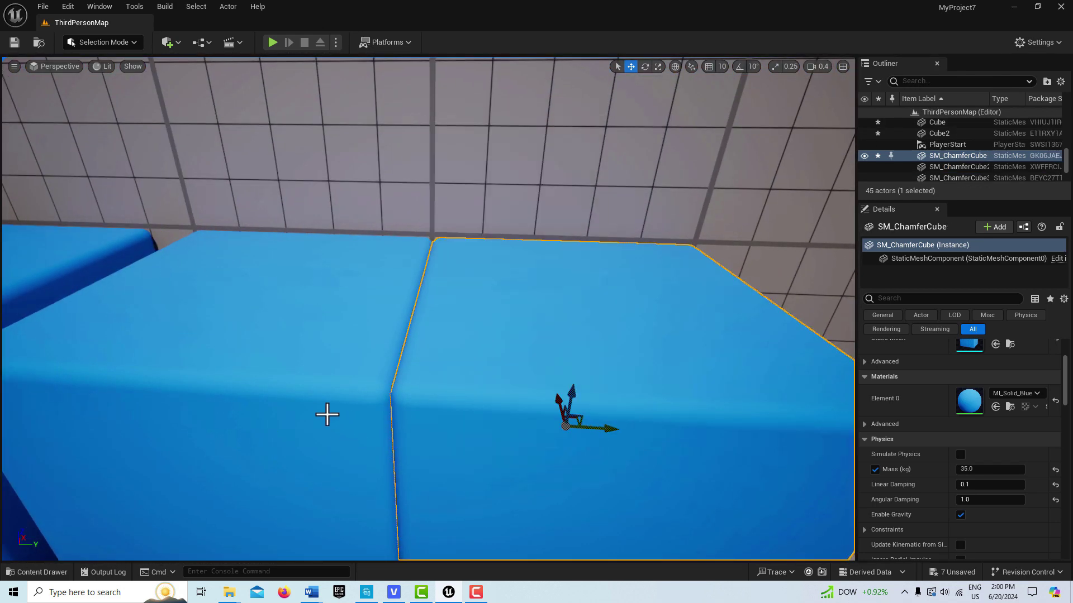
{"action": "left_click", "coordinate": [327, 415]}
{"action": "left_click_drag", "start_coordinate": [324, 412], "coordinate": [317, 387]}
{"action": "right_click_drag", "start_coordinate": [354, 397], "coordinate": [335, 378]}
{"action": "key", "text": "s"}
{"action": "key", "text": "w"}
{"action": "right_click_drag", "start_coordinate": [397, 419], "coordinate": [494, 434]}
{"action": "left_click", "coordinate": [522, 438]}
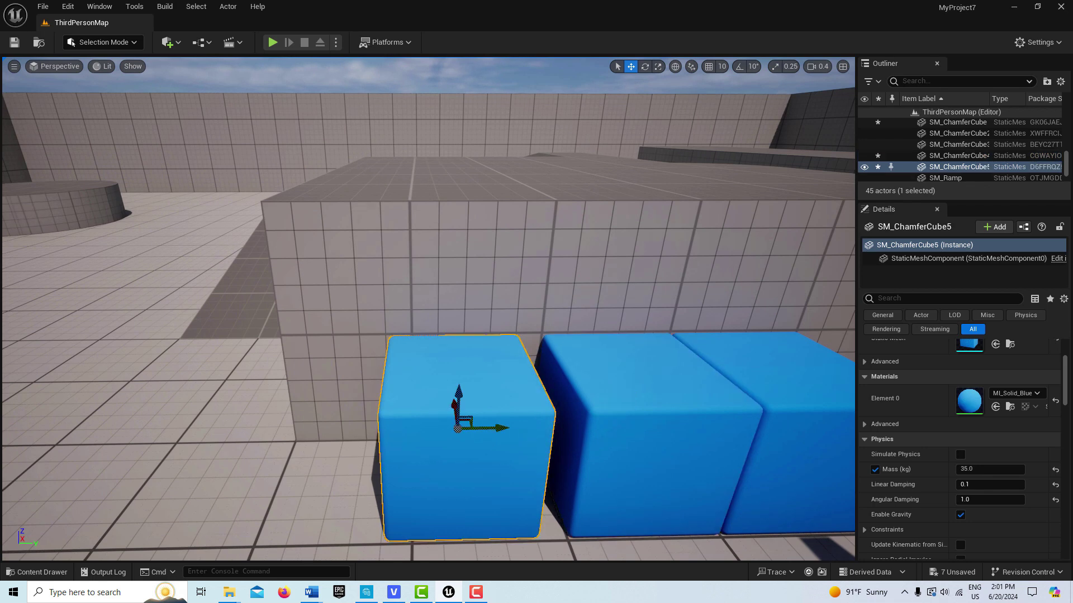
{"action": "left_click_drag", "start_coordinate": [472, 427], "coordinate": [525, 429]}
{"action": "right_click_drag", "start_coordinate": [596, 460], "coordinate": [564, 447]}
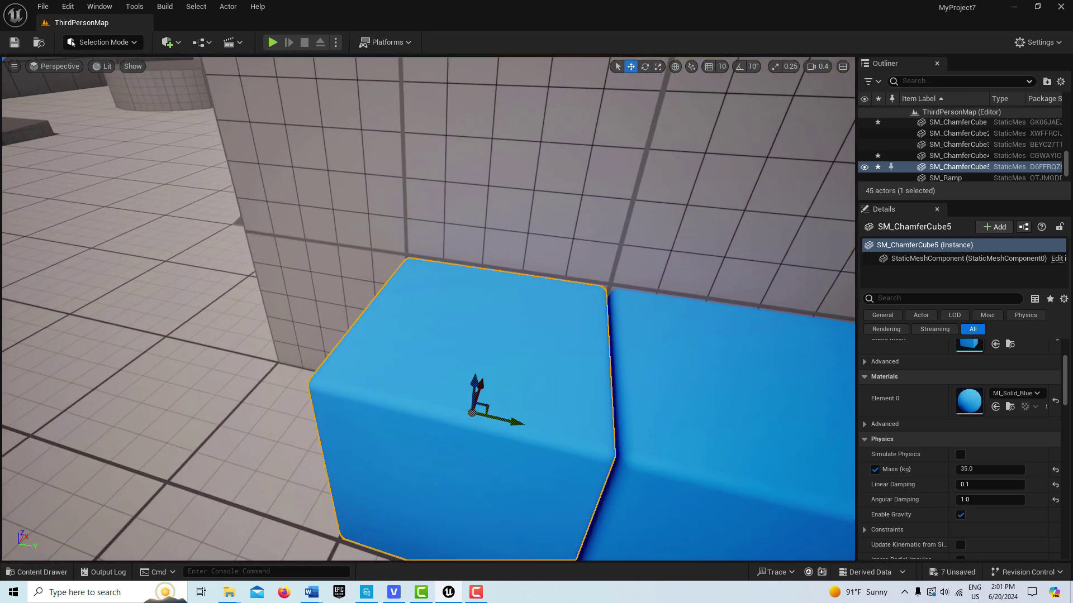
{"action": "left_click_drag", "start_coordinate": [514, 421], "coordinate": [519, 421]}
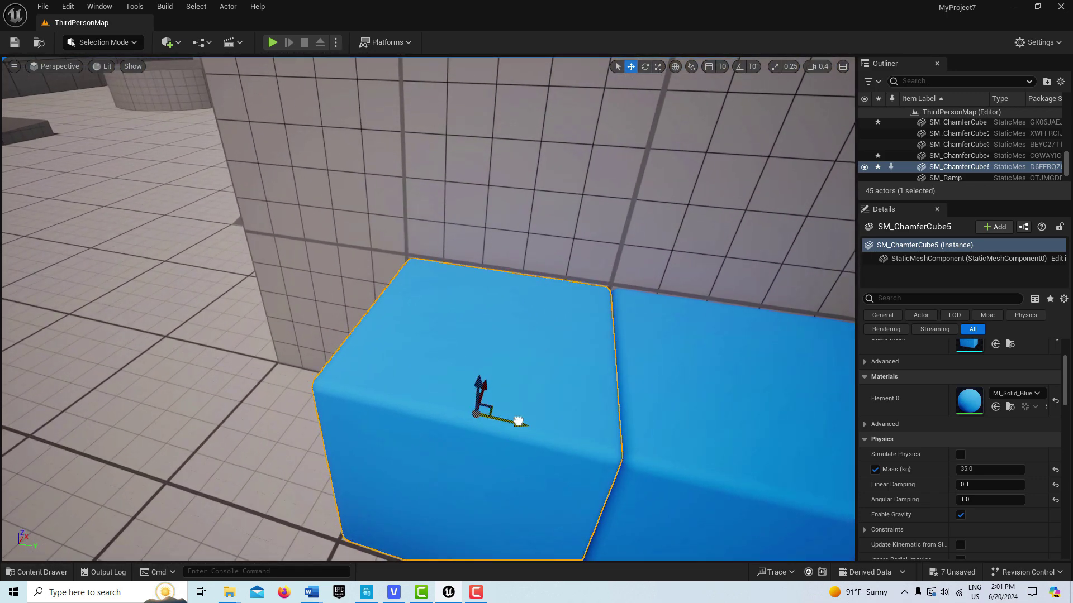
Step: Duplicate the end cube two more times along Y to make a row of five blue cubes
{"action": "left_click_drag", "start_coordinate": [514, 421], "coordinate": [164, 343], "text": "alt"}
{"action": "right_click_drag", "start_coordinate": [476, 412], "coordinate": [446, 370]}
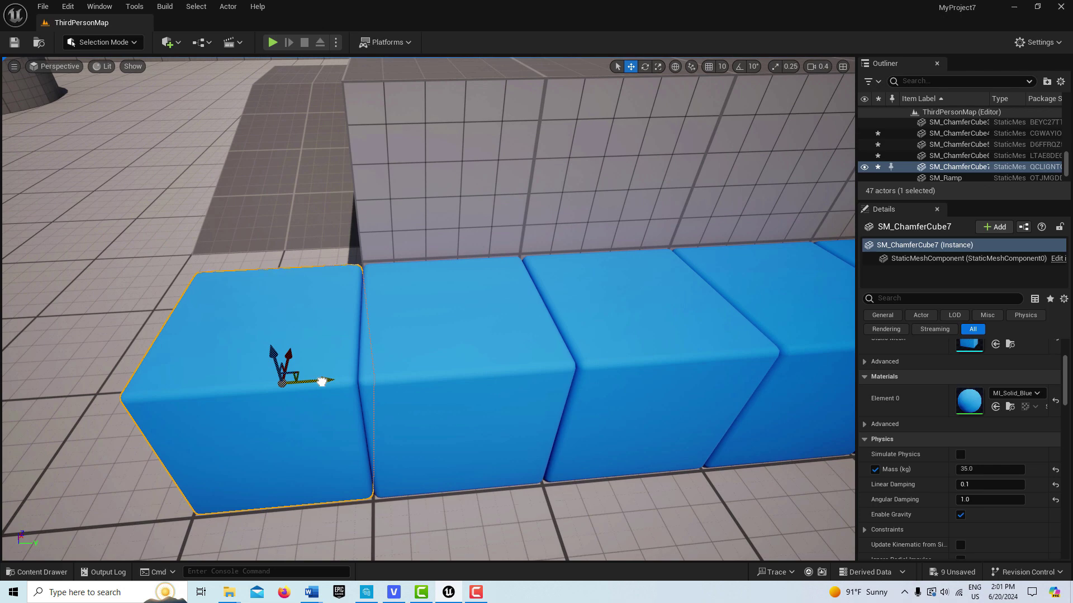
{"action": "scroll", "coordinate": [541, 422], "scroll_direction": "down", "scroll_amount": 5}
{"action": "right_click_drag", "start_coordinate": [546, 427], "coordinate": [619, 368]}
{"action": "key", "text": "f"}
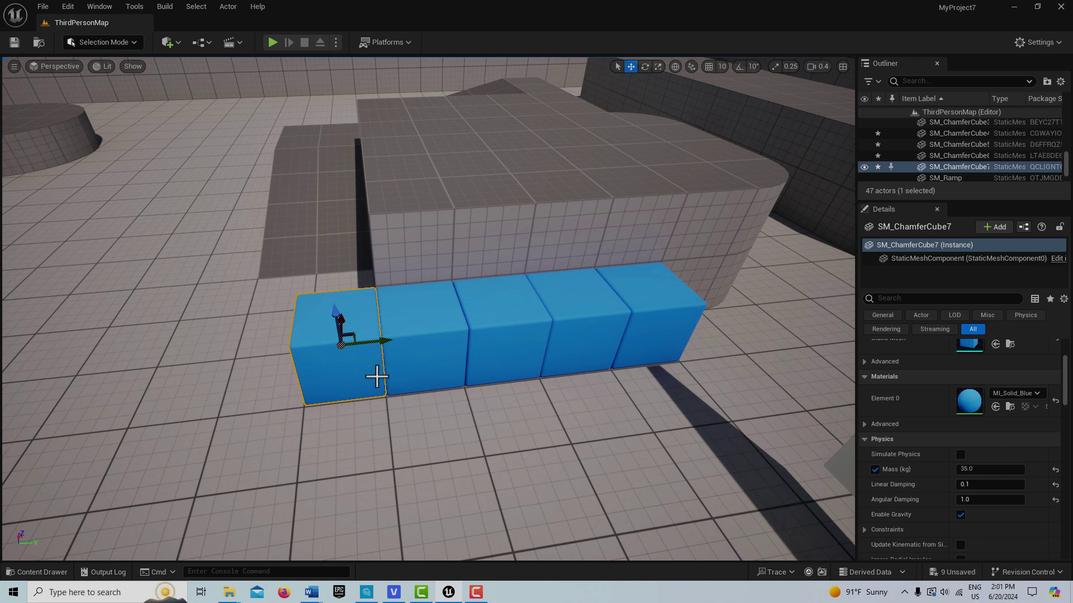
Step: Enable grid snapping and set the position snap size to 100
{"action": "scroll", "coordinate": [423, 431], "scroll_direction": "down", "scroll_amount": 3}
{"action": "right_click_drag", "start_coordinate": [424, 431], "coordinate": [391, 470]}
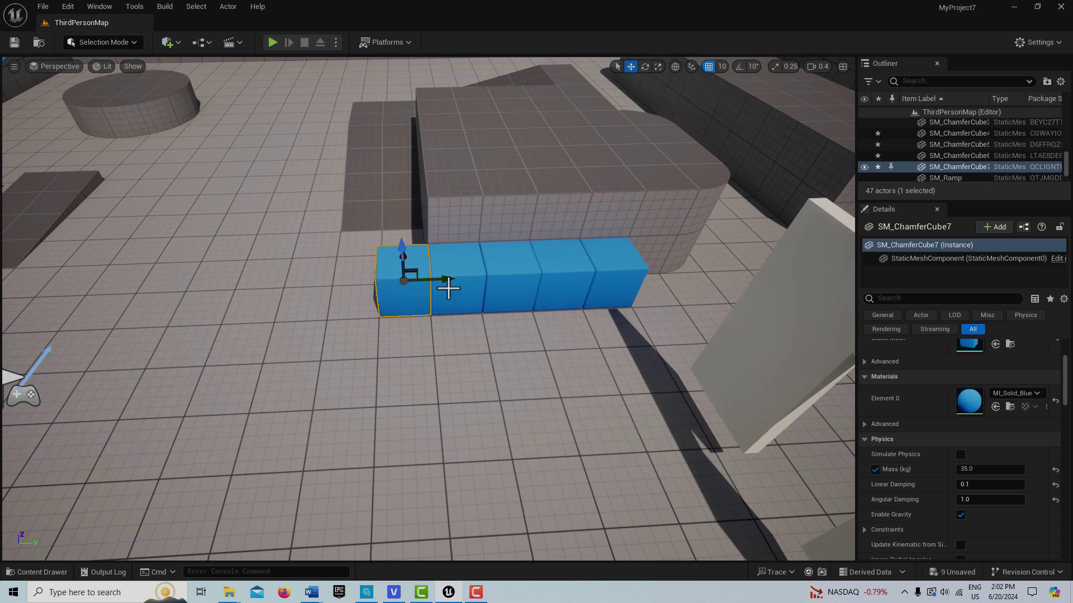
{"action": "right_click_drag", "start_coordinate": [445, 355], "coordinate": [434, 322]}
{"action": "key", "text": "w"}
{"action": "key", "text": "a"}
{"action": "mouse_move", "coordinate": [511, 337]}
{"action": "left_mouse_down"}
{"action": "mouse_move", "coordinate": [411, 337]}
{"action": "mouse_move", "coordinate": [511, 339]}
{"action": "left_mouse_up"}
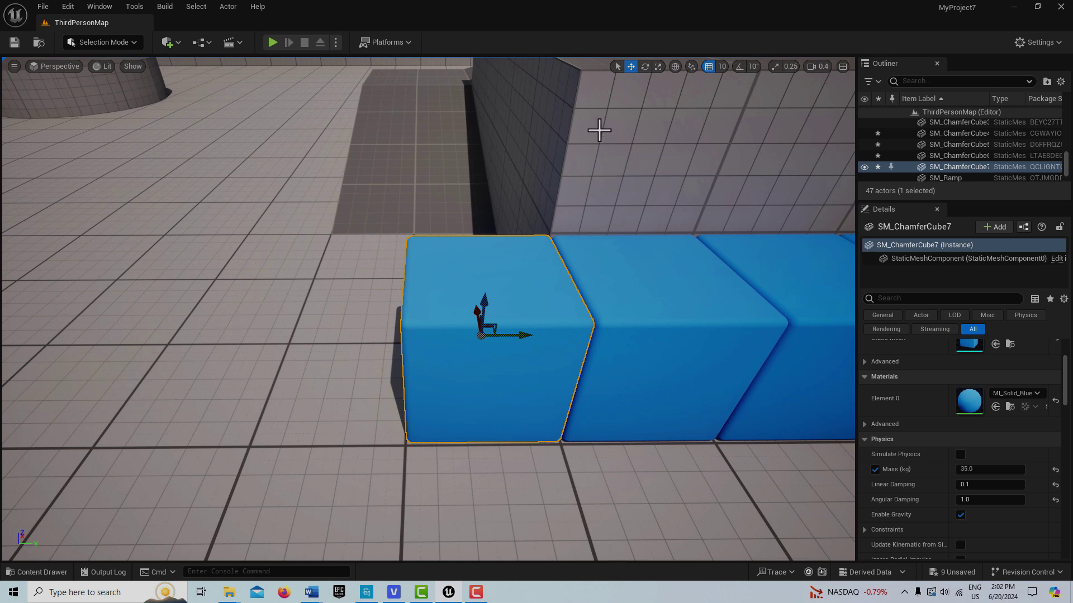
{"action": "left_click", "coordinate": [722, 67]}
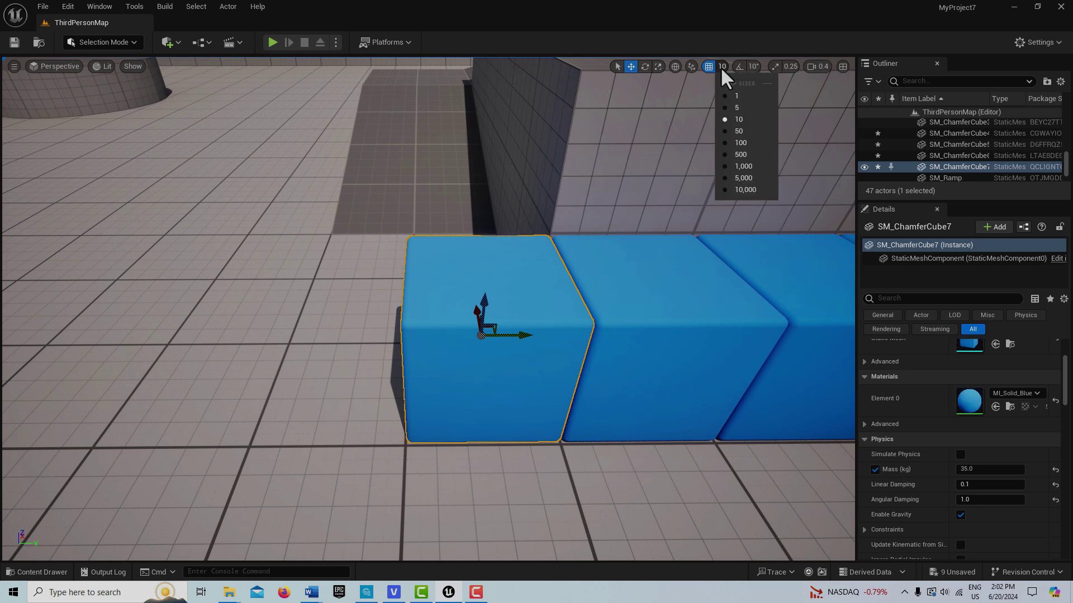
{"action": "left_click", "coordinate": [736, 143]}
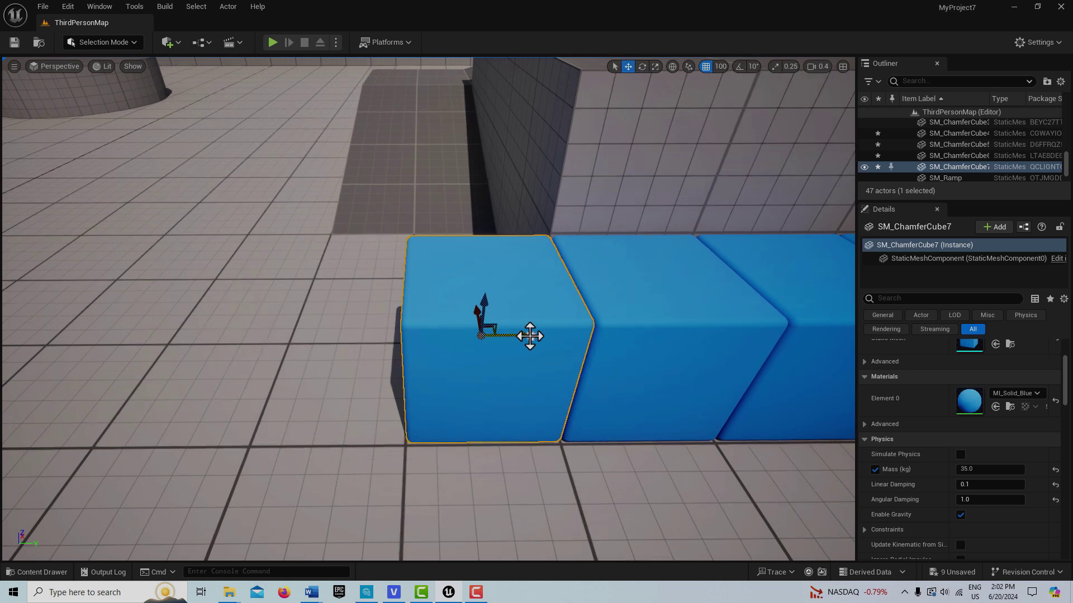
Step: Extend the row by three blue cubes beyond the large block, duplicating the end cube along Y with 100-unit snapping
{"action": "left_click_drag", "start_coordinate": [505, 335], "coordinate": [568, 349]}
{"action": "right_click_drag", "start_coordinate": [563, 419], "coordinate": [575, 383]}
{"action": "key", "text": "s"}
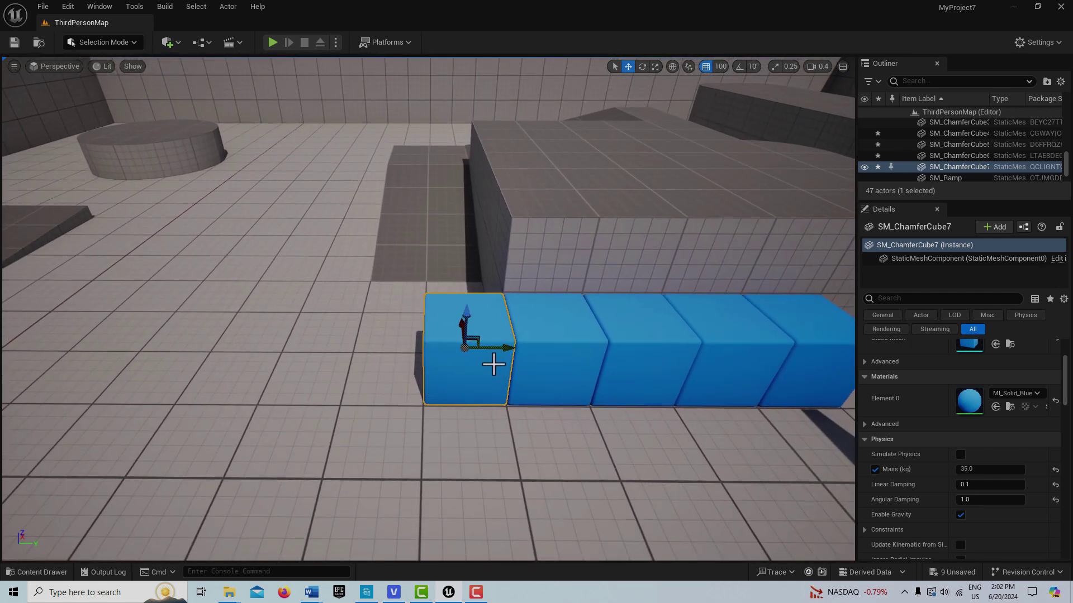
{"action": "left_click_drag", "start_coordinate": [487, 343], "coordinate": [280, 354], "text": "alt"}
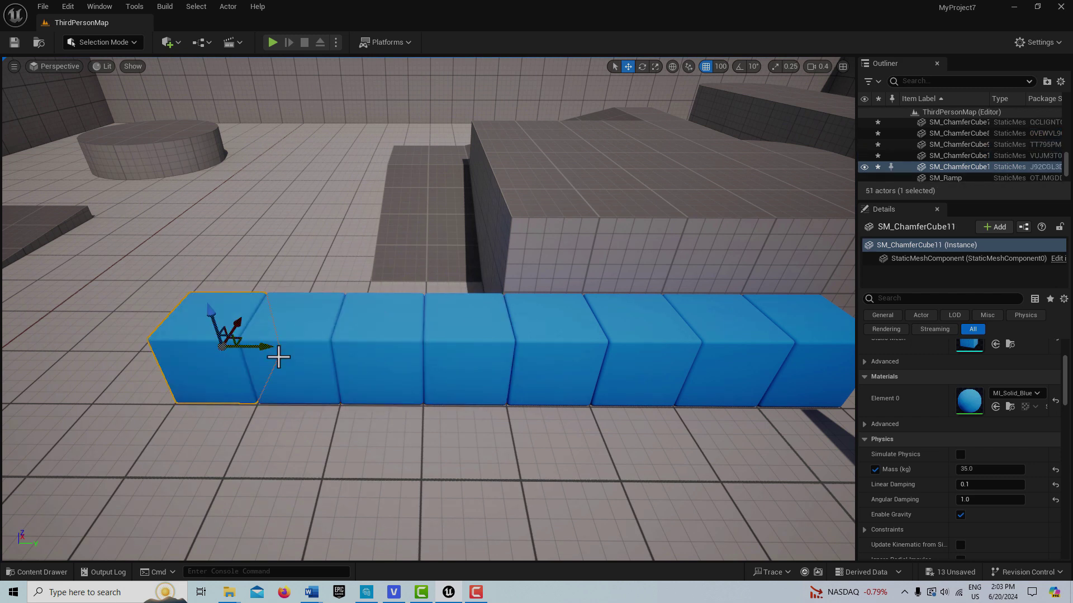
Step: Stack a second layer of five duplicated blue cubes on the row, starting above the end cube
{"action": "left_click_drag", "start_coordinate": [216, 318], "coordinate": [195, 251], "text": "alt"}
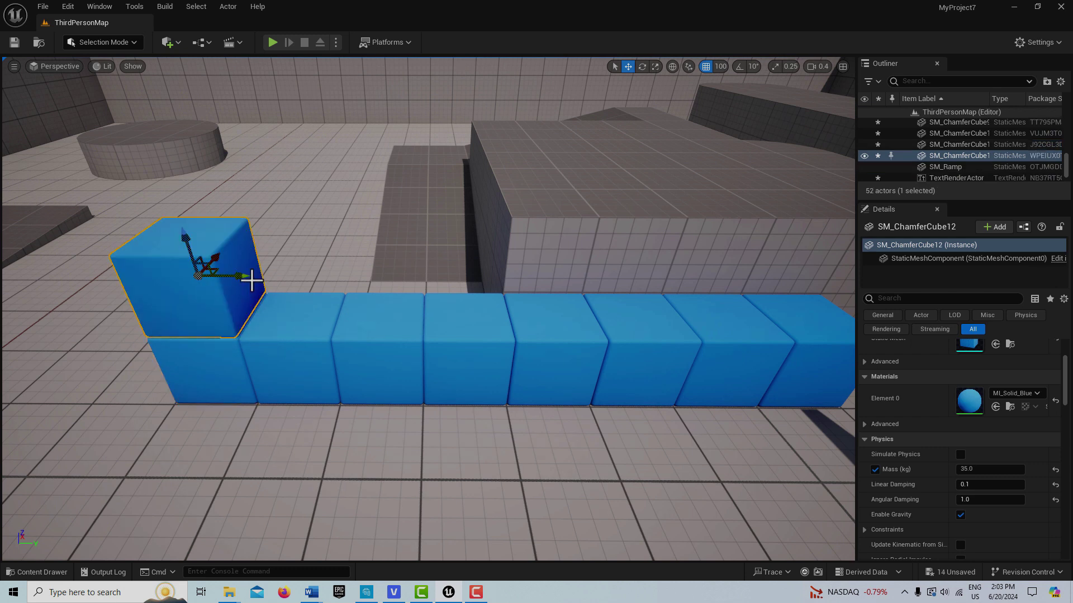
{"action": "left_click_drag", "start_coordinate": [247, 280], "coordinate": [324, 281], "text": "alt"}
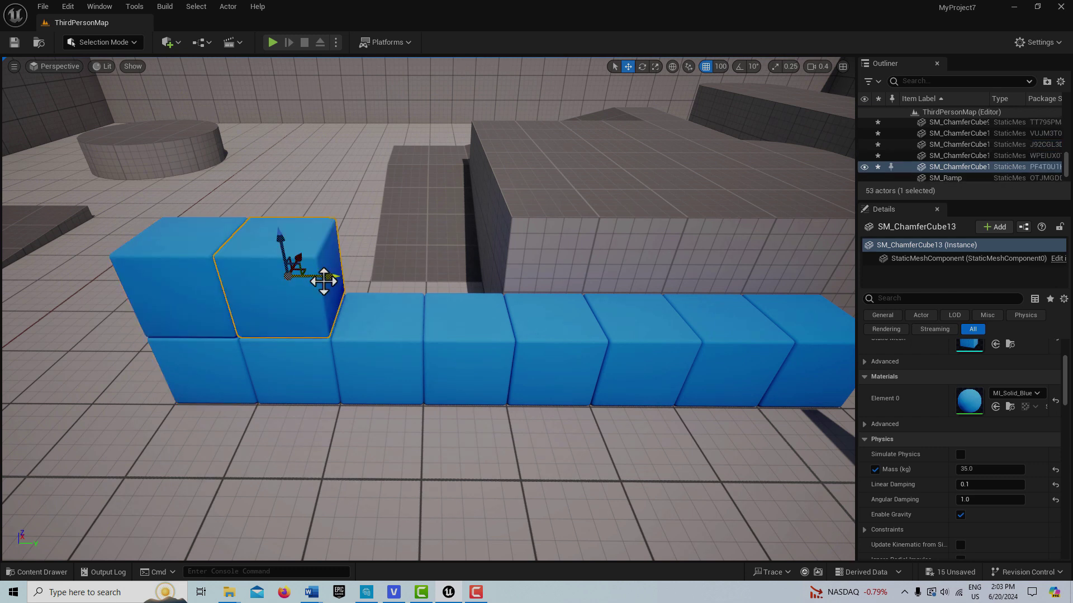
{"action": "left_click_drag", "start_coordinate": [337, 276], "coordinate": [561, 277], "text": "alt"}
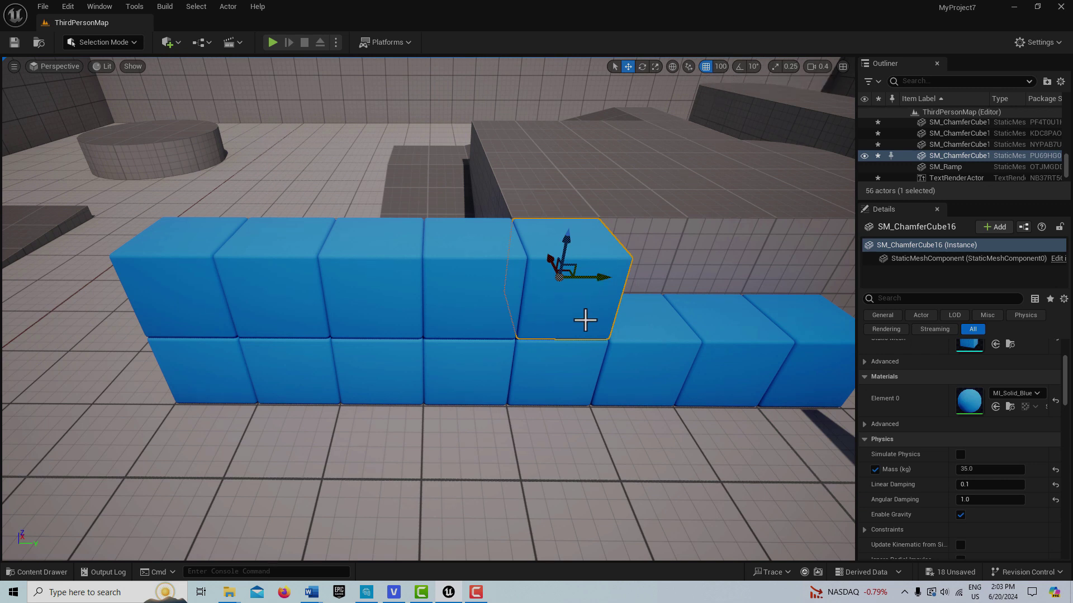
{"action": "left_click", "coordinate": [721, 66]}
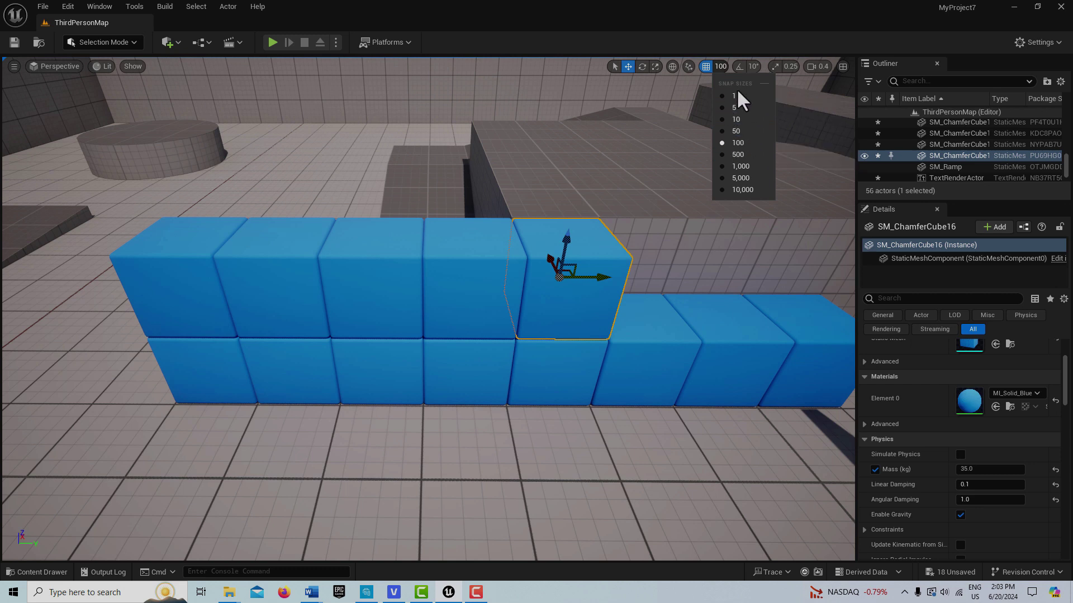
Step: Drop both floating white cubes straight down onto the floor
{"action": "right_click_drag", "start_coordinate": [619, 321], "coordinate": [260, 287]}
{"action": "right_click_drag", "start_coordinate": [447, 296], "coordinate": [443, 263]}
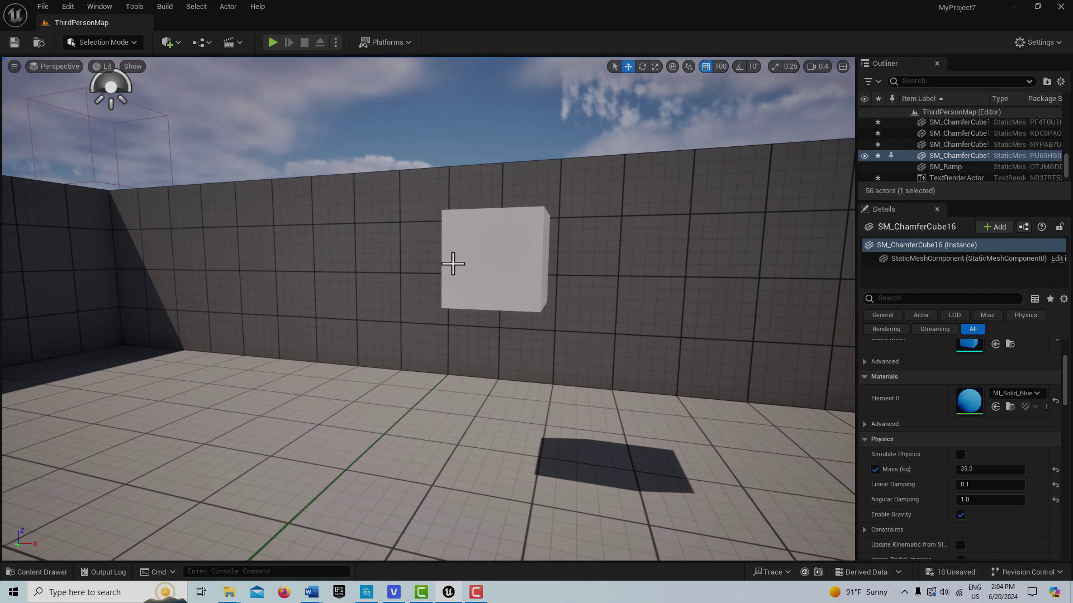
{"action": "left_click", "coordinate": [502, 252]}
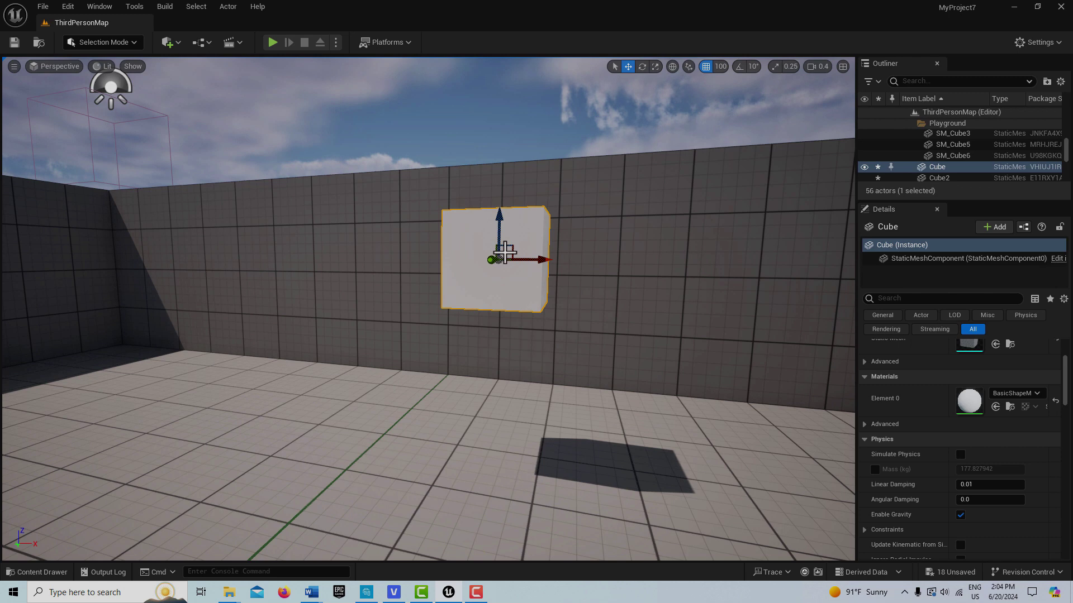
{"action": "key", "text": "End"}
{"action": "right_click_drag", "start_coordinate": [570, 269], "coordinate": [693, 260]}
{"action": "left_click", "coordinate": [502, 281]}
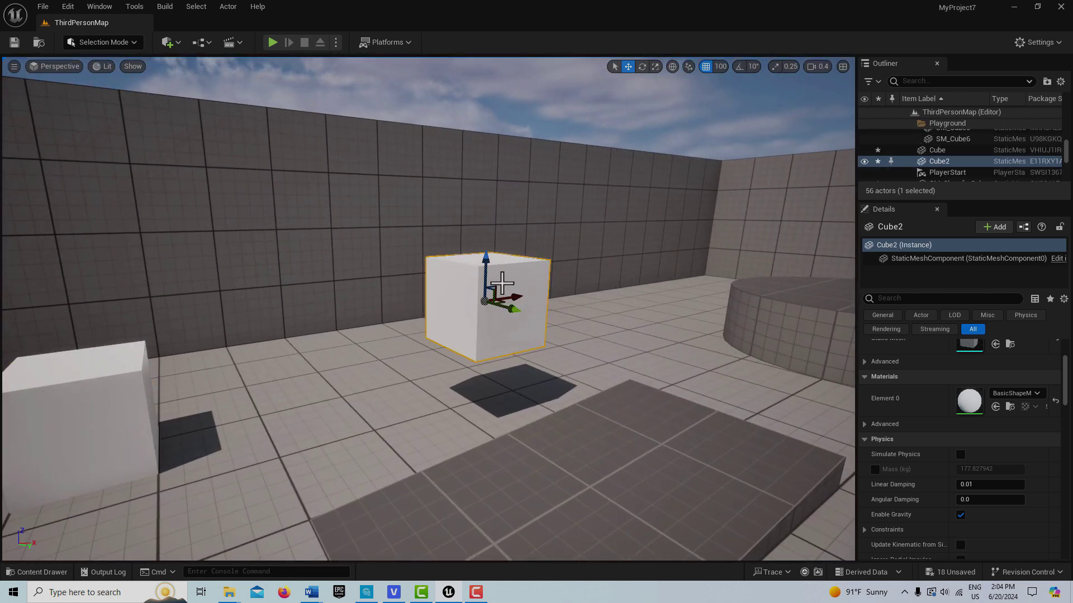
{"action": "key", "text": "End"}
{"action": "right_click_drag", "start_coordinate": [505, 297], "coordinate": [607, 315]}
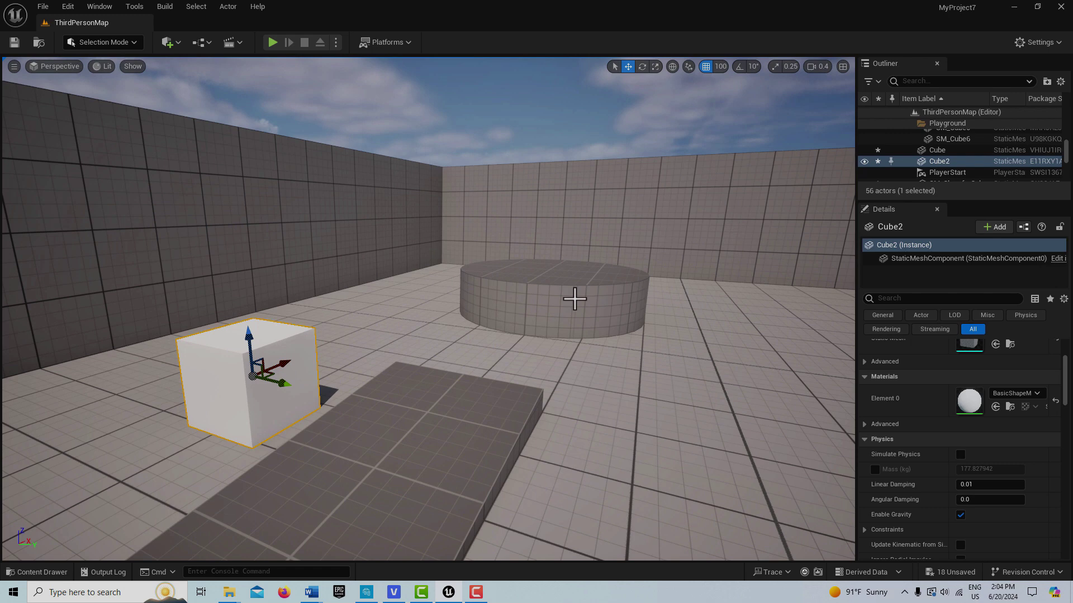
Step: Raise the front quarter-cylinder piece high above the floor and undo the move
{"action": "left_click", "coordinate": [569, 302]}
{"action": "left_click_drag", "start_coordinate": [547, 275], "coordinate": [562, 92]}
{"action": "right_click_drag", "start_coordinate": [637, 280], "coordinate": [637, 191]}
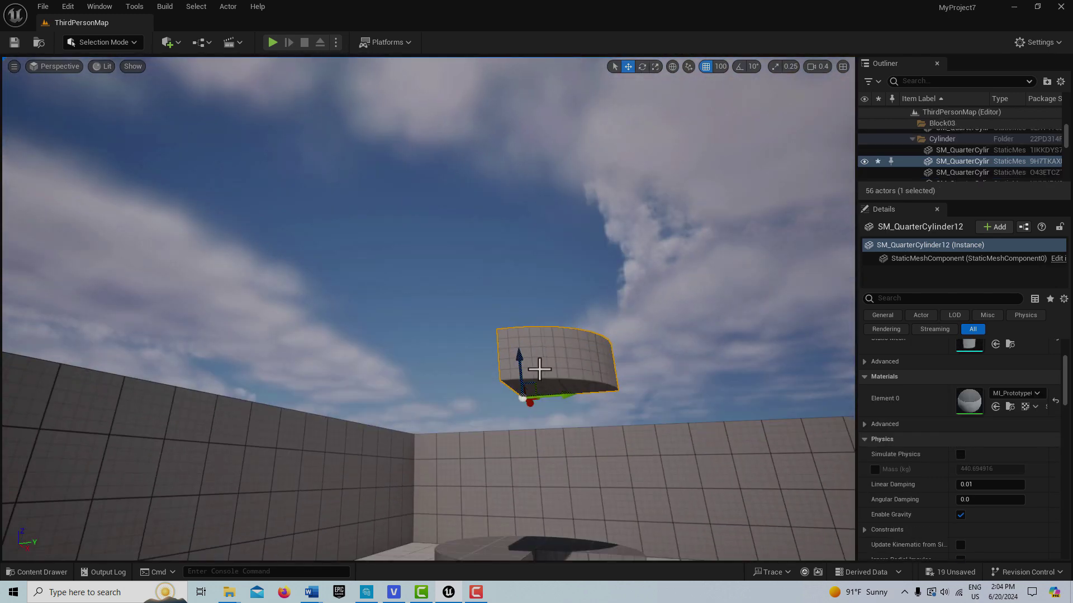
{"action": "left_click_drag", "start_coordinate": [520, 361], "coordinate": [516, 152]}
{"action": "right_click_drag", "start_coordinate": [582, 318], "coordinate": [582, 376]}
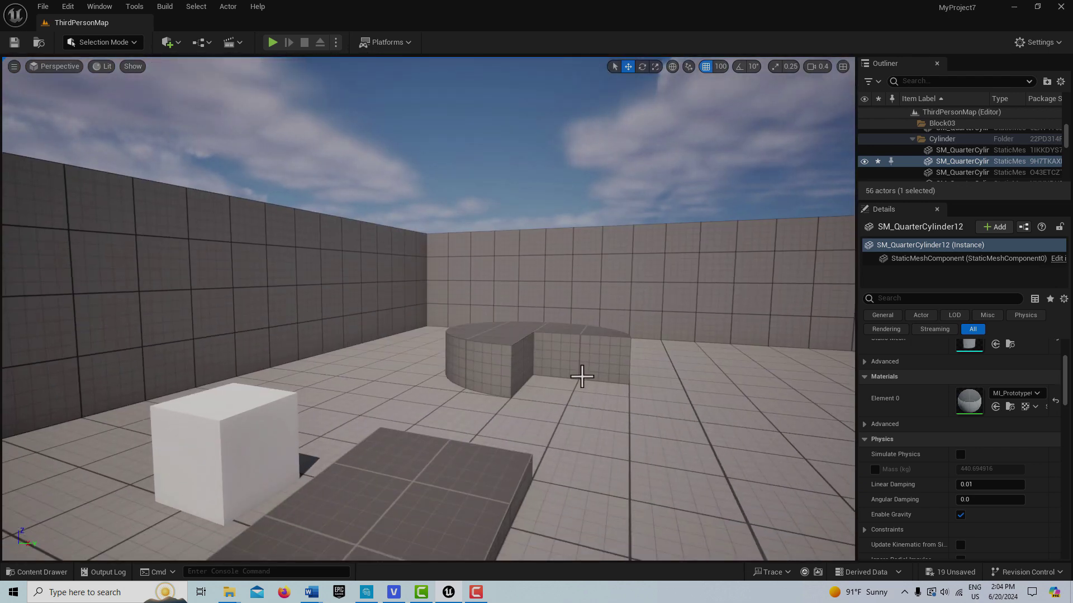
{"action": "key", "text": "ctrl+z"}
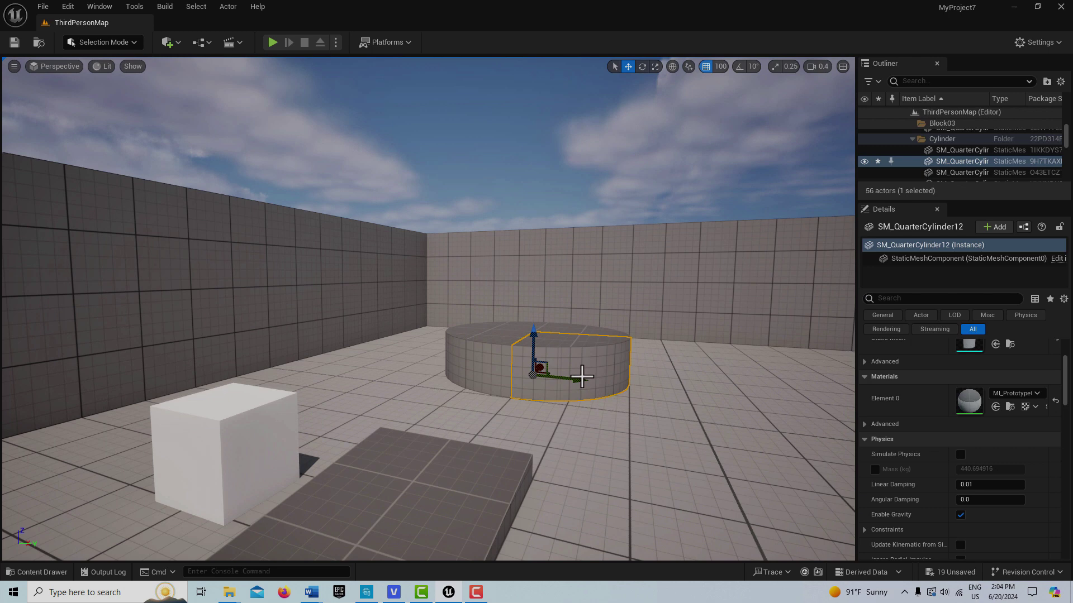
{"action": "right_click_drag", "start_coordinate": [566, 456], "coordinate": [550, 506]}
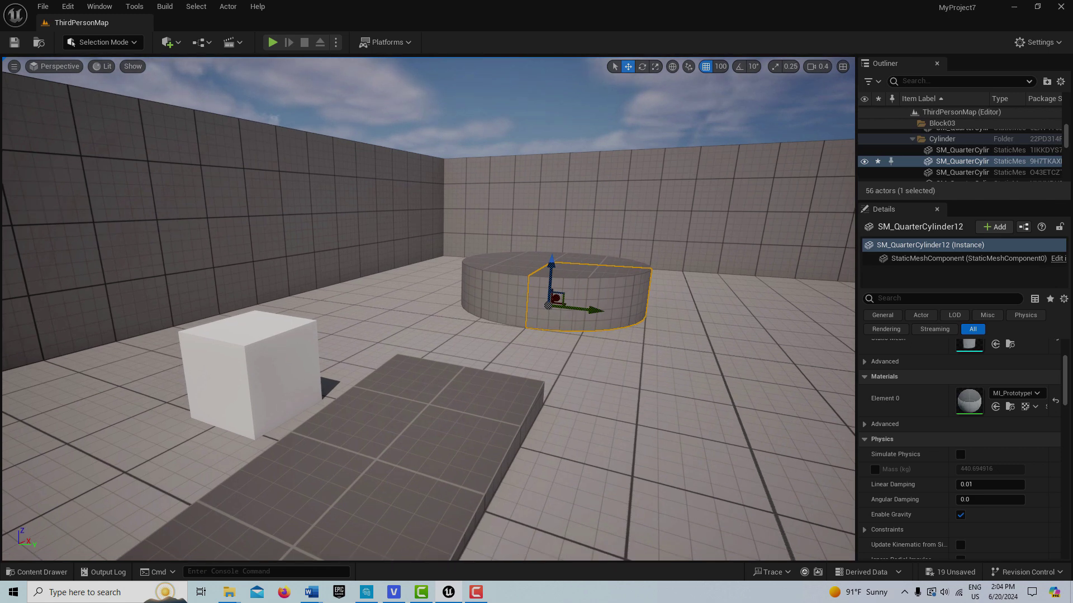
{"action": "right_click_drag", "start_coordinate": [565, 454], "coordinate": [573, 455]}
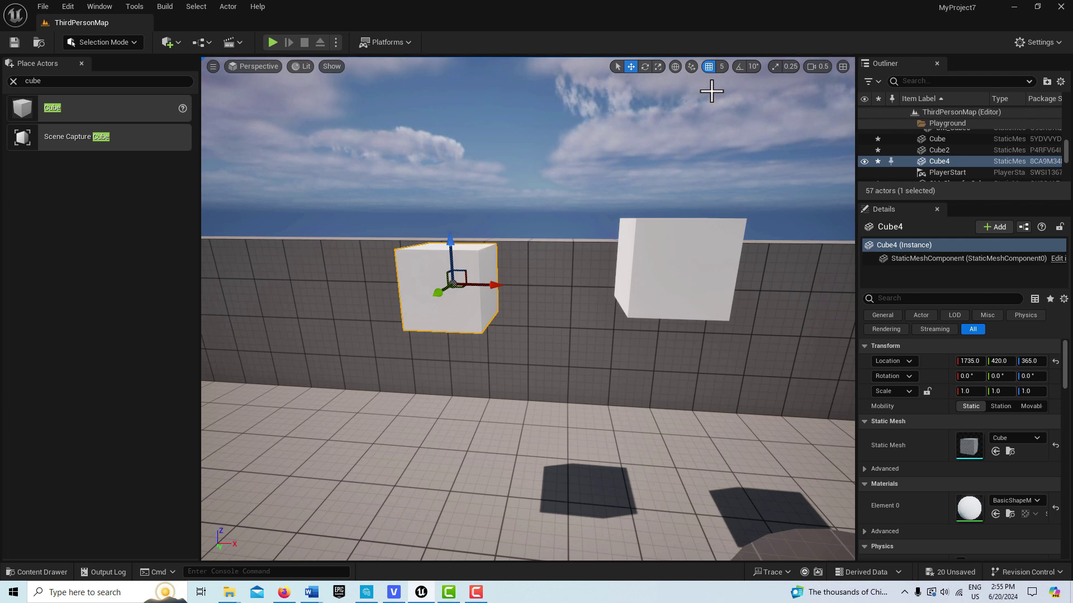
Step: Enable Surface Snapping and reselect the white cube floating on the left near the wall
{"action": "left_click", "coordinate": [690, 66]}
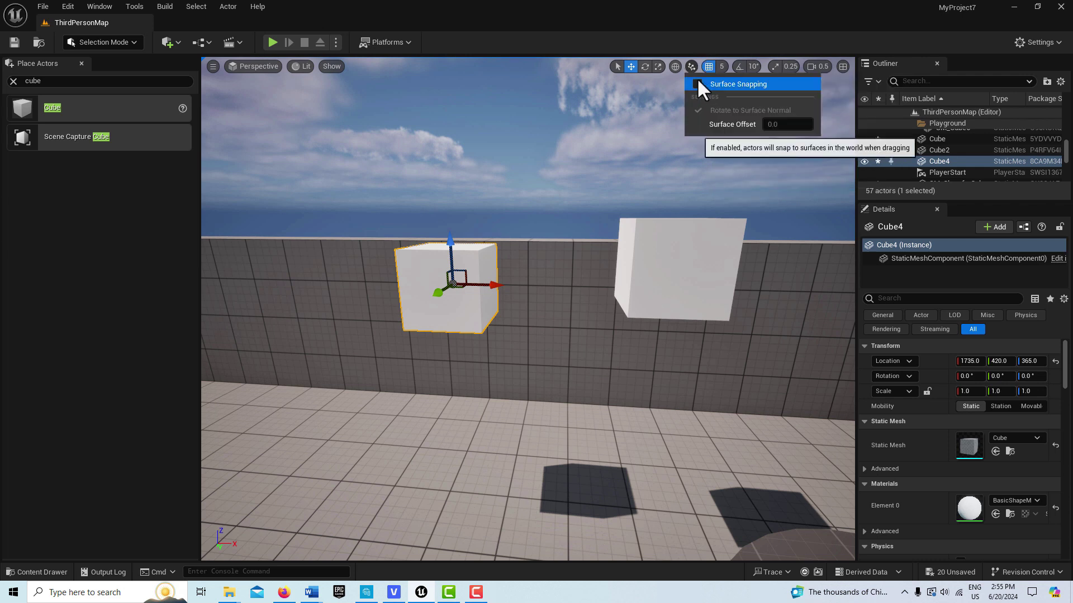
{"action": "left_click", "coordinate": [696, 83]}
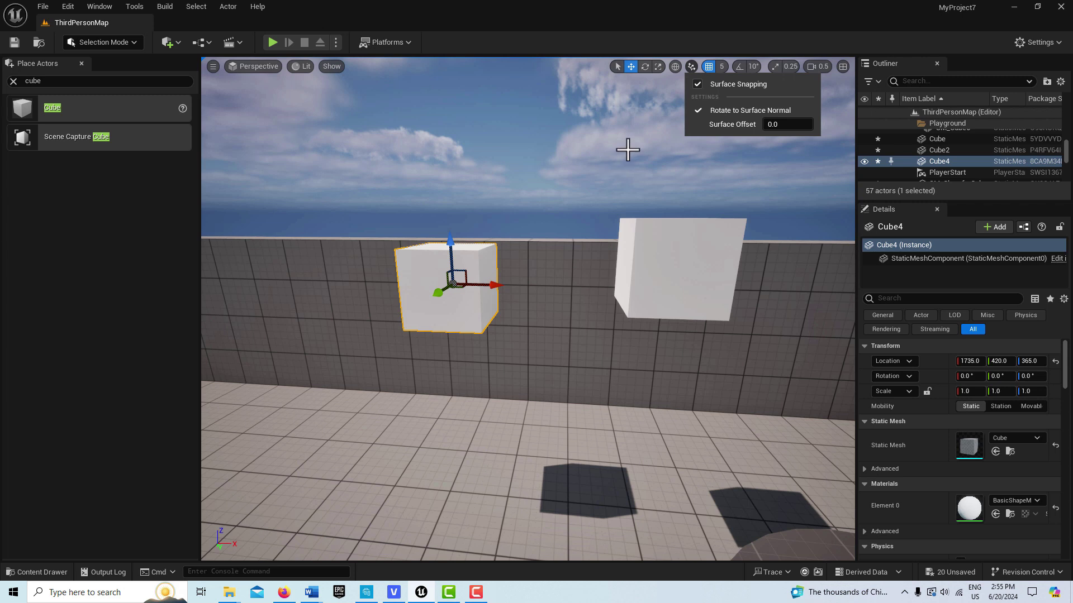
{"action": "left_click", "coordinate": [627, 149]}
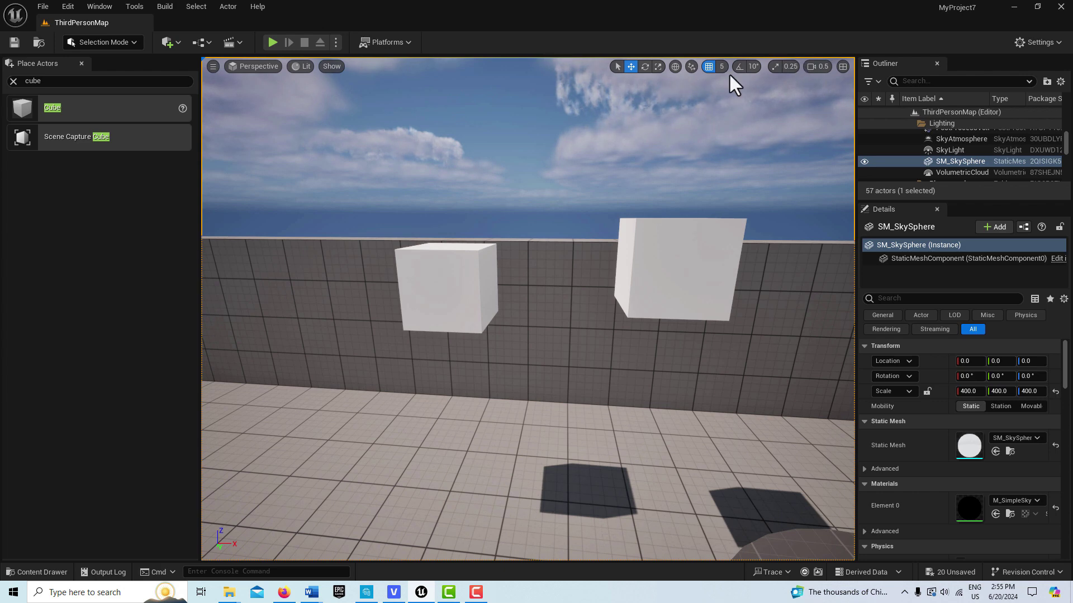
{"action": "left_click", "coordinate": [452, 280]}
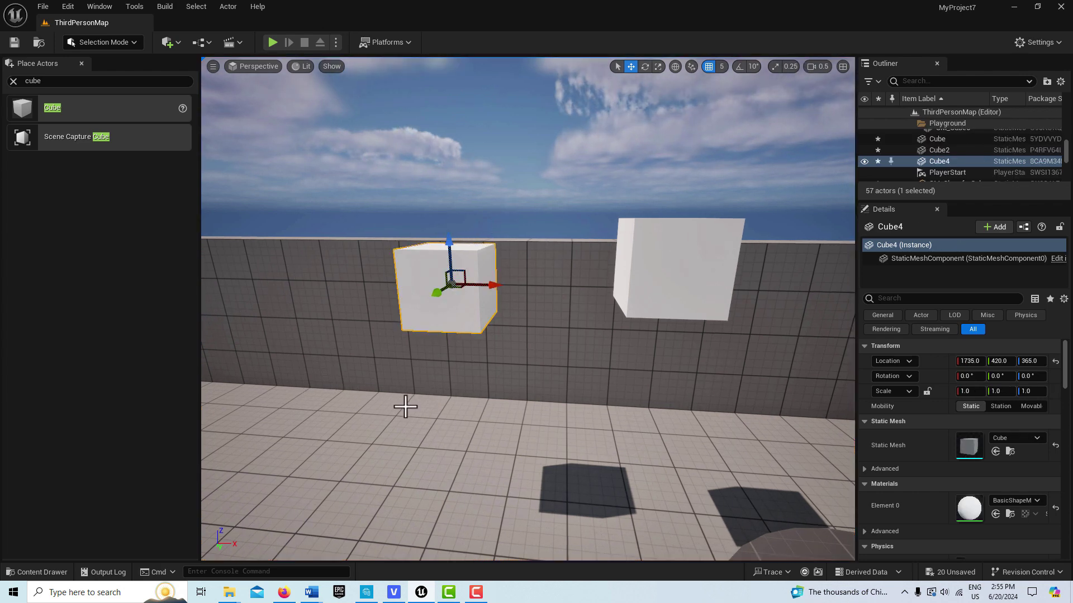
Step: Move the selected floating cube freely down onto the floor in front of the round platform, using surface snapping
{"action": "key", "text": "w"}
{"action": "right_click_drag", "start_coordinate": [392, 403], "coordinate": [357, 368]}
{"action": "mouse_move", "coordinate": [382, 329]}
{"action": "right_mouse_down"}
{"action": "mouse_move", "coordinate": [514, 330]}
{"action": "mouse_move", "coordinate": [382, 330]}
{"action": "right_mouse_up"}
{"action": "key", "text": "a"}
{"action": "key", "text": "s"}
{"action": "key", "text": "w"}
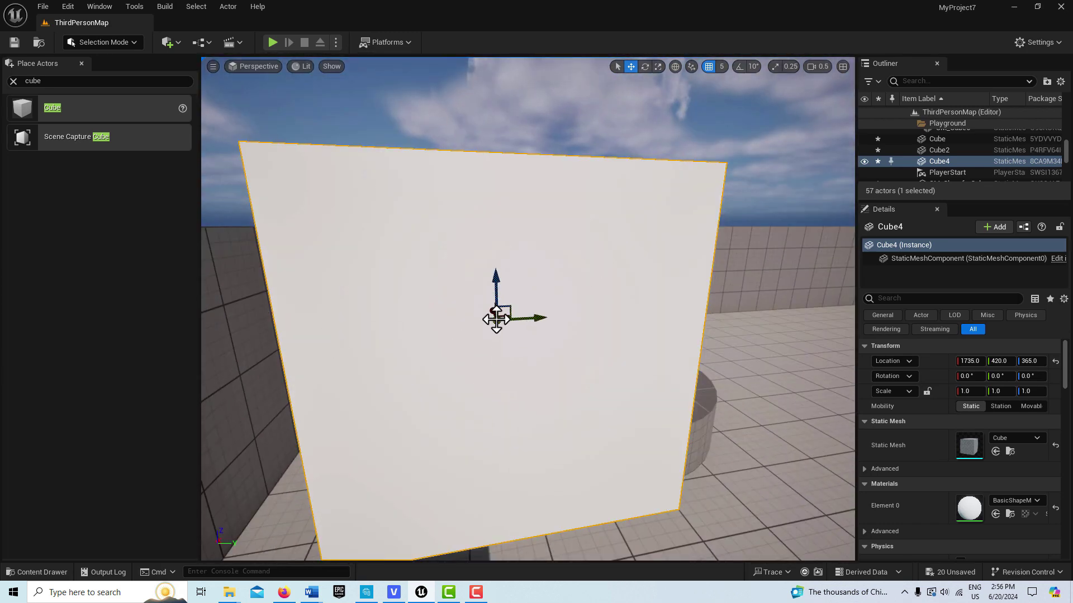
{"action": "scroll", "coordinate": [525, 344], "scroll_direction": "down", "scroll_amount": 5}
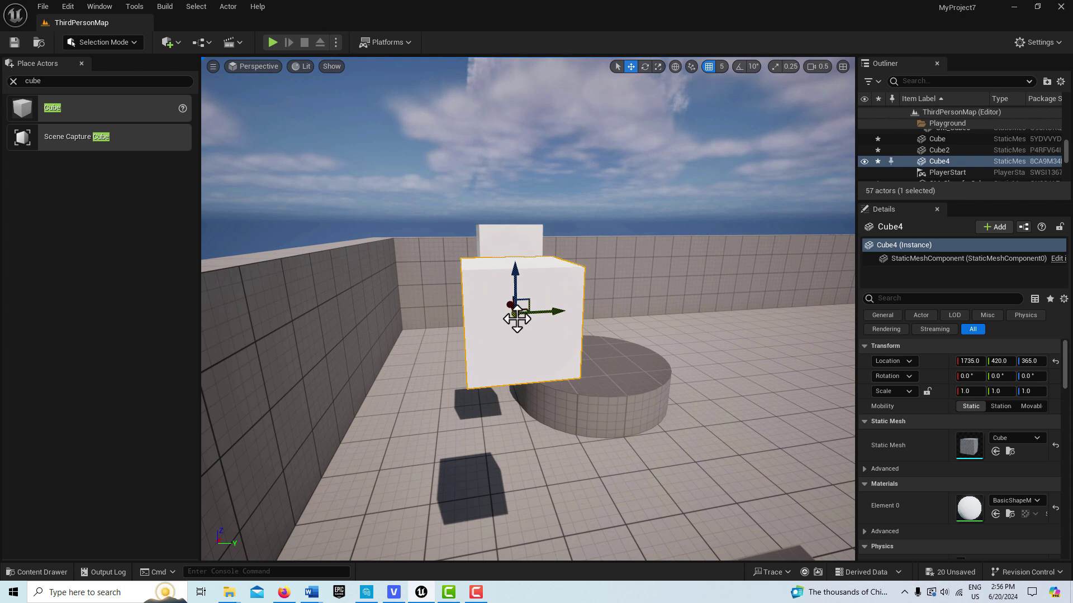
{"action": "scroll", "coordinate": [517, 319], "scroll_direction": "down", "scroll_amount": 2}
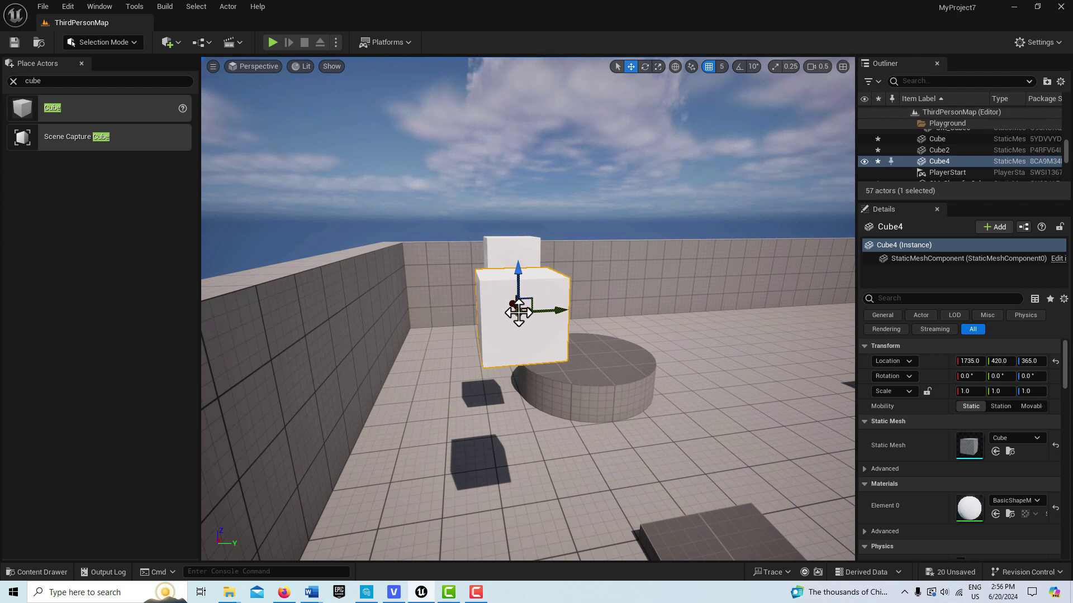
{"action": "left_click_drag", "start_coordinate": [519, 313], "coordinate": [527, 439]}
Step: Raise the half-sunken cube 50 units along Z so its base rests on the floor
{"action": "mouse_move", "coordinate": [527, 309]}
{"action": "right_mouse_down"}
{"action": "mouse_move", "coordinate": [527, 492]}
{"action": "mouse_move", "coordinate": [524, 299]}
{"action": "right_mouse_up"}
{"action": "key", "text": "w"}
{"action": "key", "text": "w"}
{"action": "key", "text": "s"}
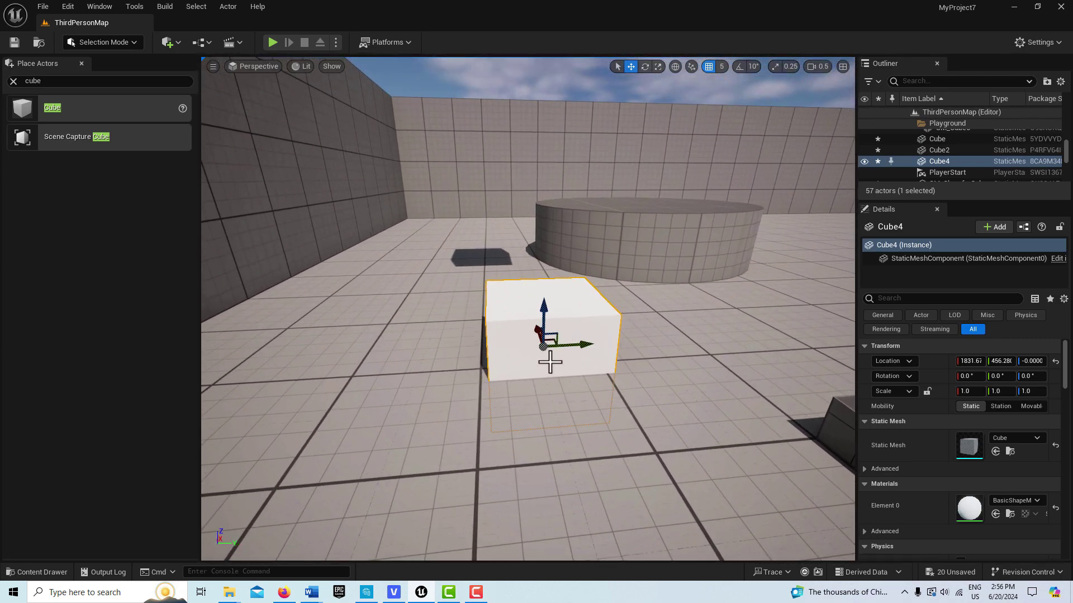
{"action": "left_click_drag", "start_coordinate": [544, 314], "coordinate": [534, 268]}
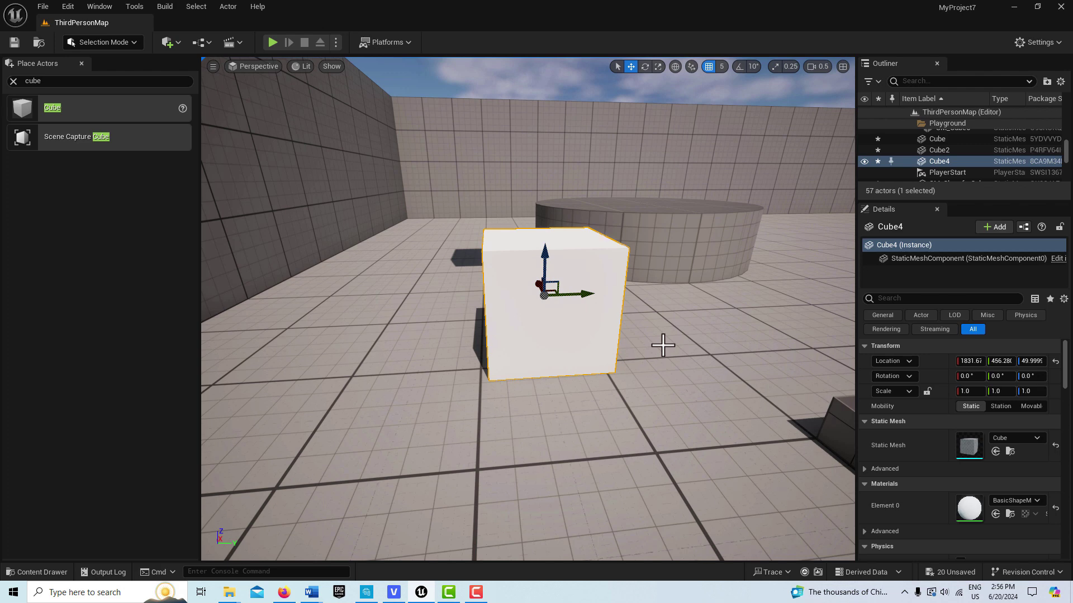
Step: Move the cube 260 units along Y and 325 units in negative X onto the low ramp
{"action": "right_click_drag", "start_coordinate": [657, 377], "coordinate": [691, 402]}
{"action": "left_click_drag", "start_coordinate": [498, 237], "coordinate": [740, 212]}
{"action": "right_click_drag", "start_coordinate": [637, 421], "coordinate": [748, 391]}
{"action": "right_click_drag", "start_coordinate": [432, 302], "coordinate": [431, 291]}
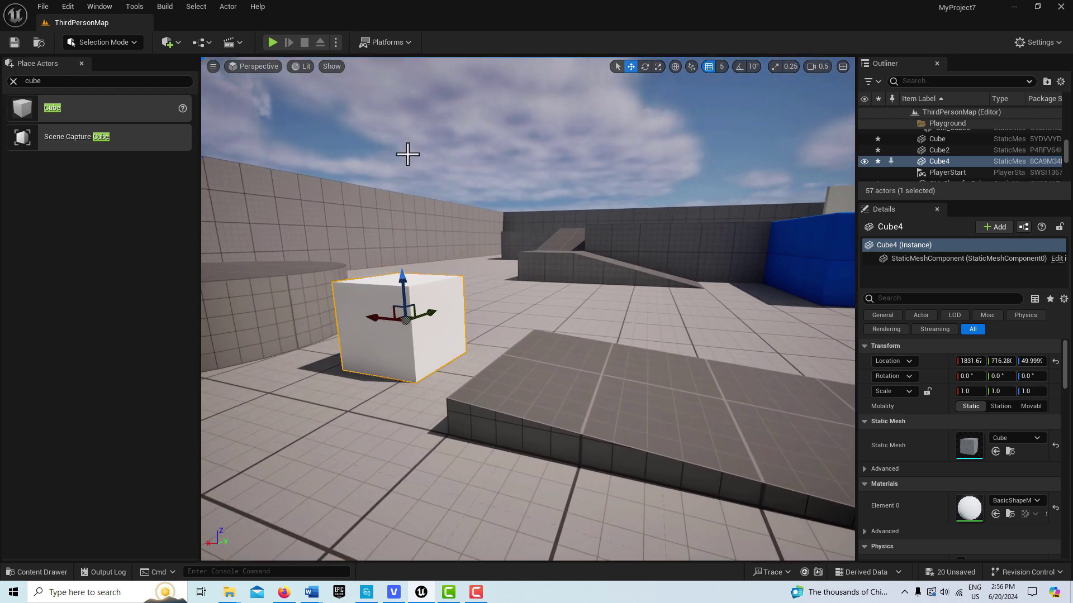
{"action": "left_click_drag", "start_coordinate": [378, 319], "coordinate": [659, 397]}
{"action": "left_click_drag", "start_coordinate": [679, 446], "coordinate": [738, 464]}
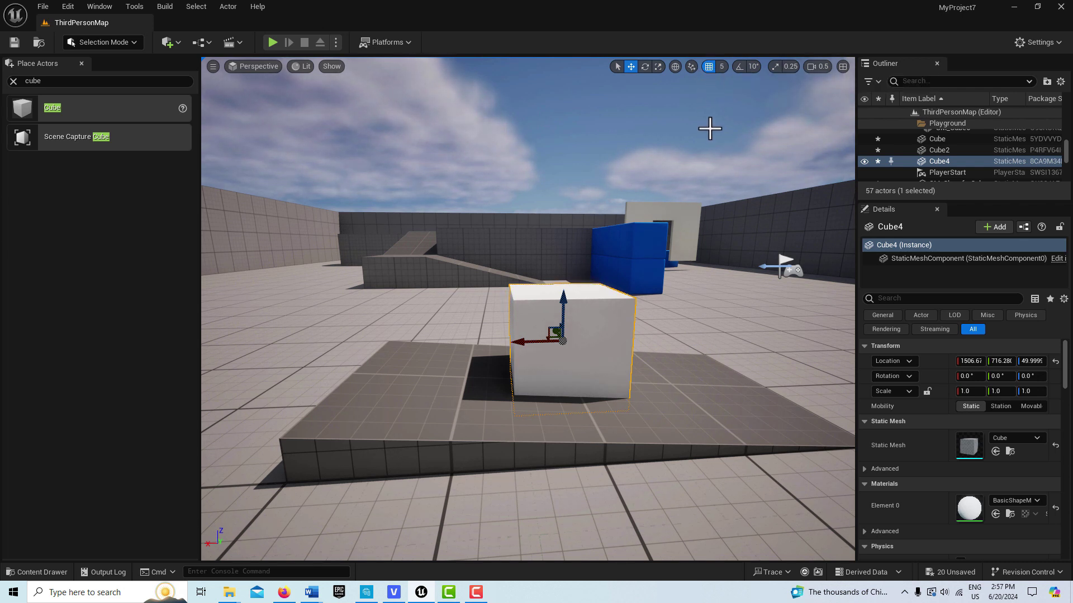
Step: Raise the cube 110 units above the ramp and surface-snap it onto the ramp's sloped face
{"action": "left_click_drag", "start_coordinate": [562, 319], "coordinate": [537, 183]}
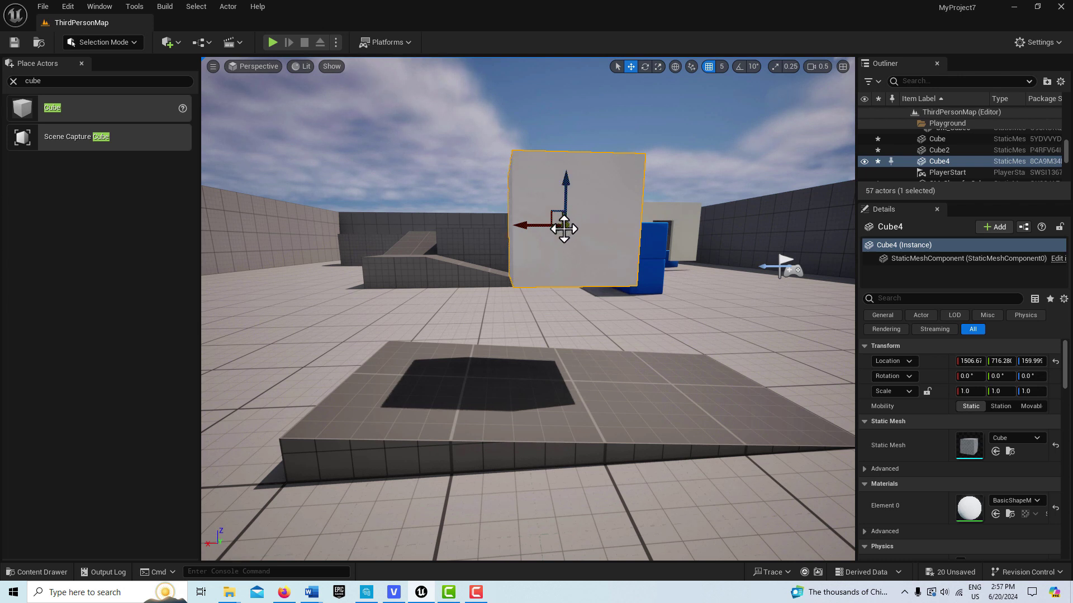
{"action": "left_click_drag", "start_coordinate": [563, 226], "coordinate": [577, 305]}
{"action": "scroll", "coordinate": [673, 367], "scroll_direction": "down", "scroll_amount": 5}
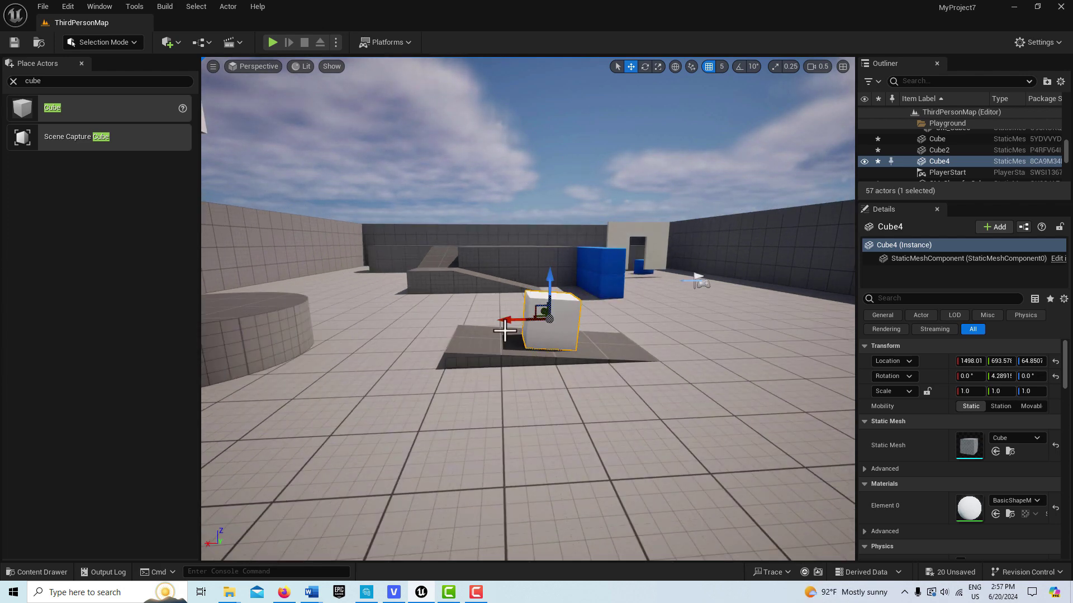
Step: Move the cube 365 units along X off the ramp, lift it 25 units, and surface-snap it to the floor
{"action": "left_click_drag", "start_coordinate": [506, 320], "coordinate": [331, 345]}
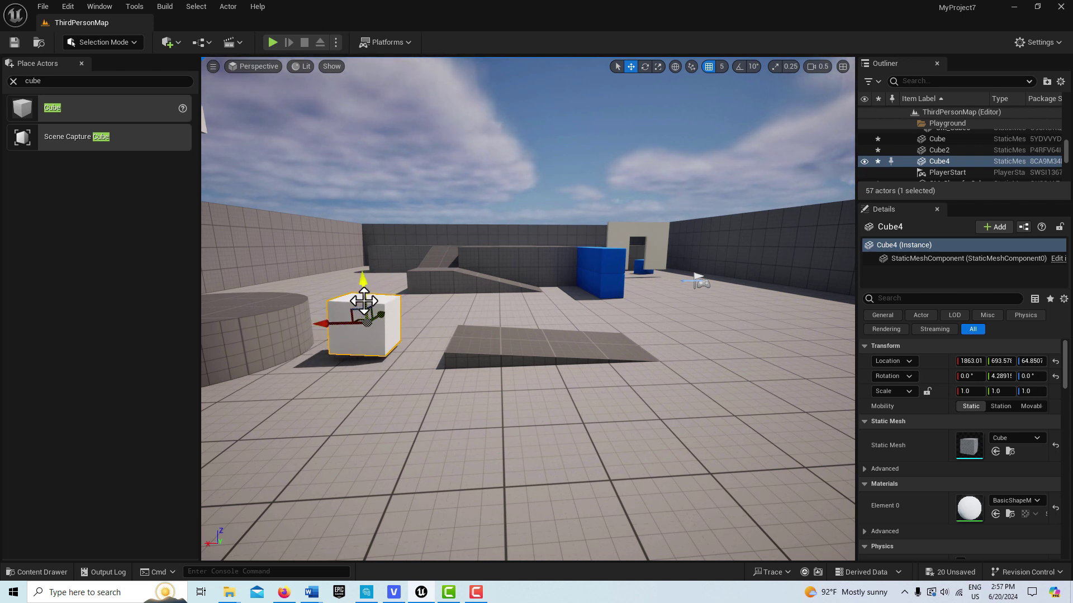
{"action": "left_click_drag", "start_coordinate": [364, 301], "coordinate": [363, 290]}
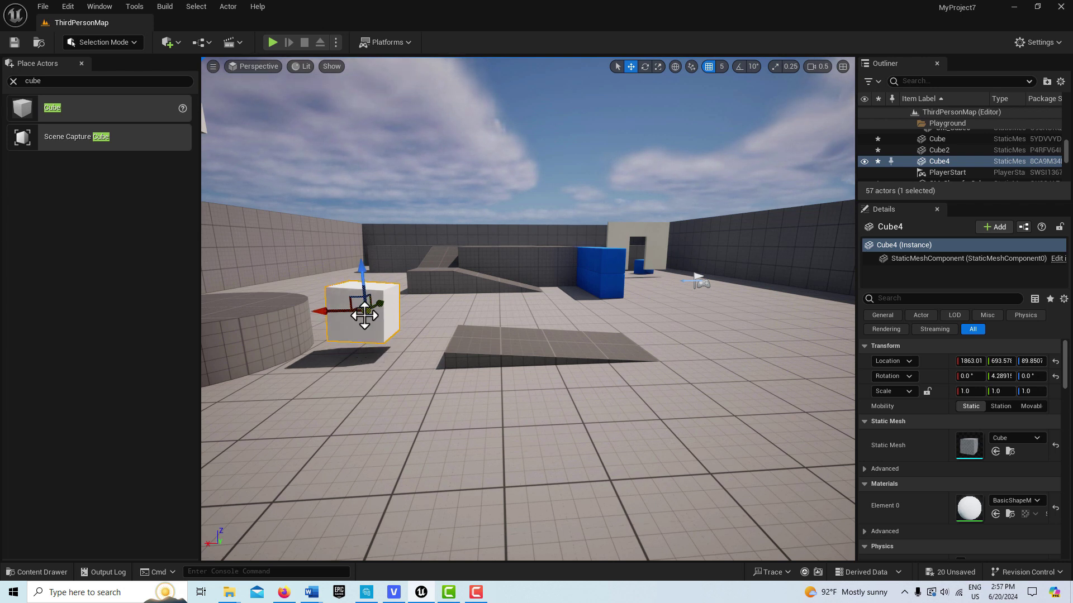
{"action": "mouse_move", "coordinate": [362, 305]}
{"action": "left_mouse_down"}
{"action": "mouse_move", "coordinate": [403, 372]}
{"action": "mouse_move", "coordinate": [371, 342]}
{"action": "mouse_move", "coordinate": [368, 306]}
{"action": "left_mouse_up"}
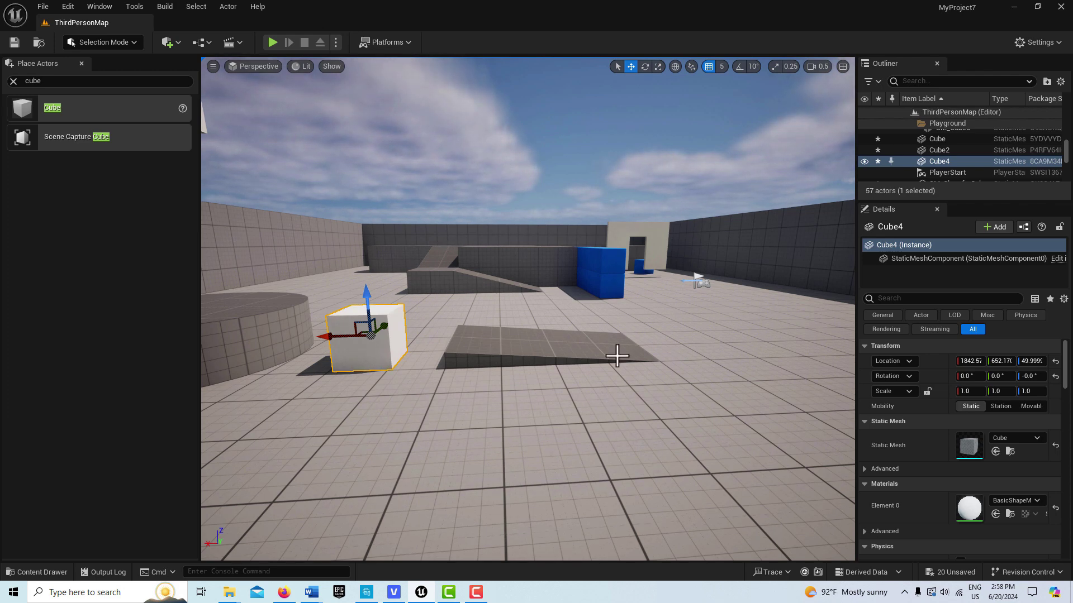
Step: Raise the cube 330 units and move it back near the wall, beside the other floating cube
{"action": "scroll", "coordinate": [548, 414], "scroll_direction": "down", "scroll_amount": 2}
{"action": "scroll", "coordinate": [553, 414], "scroll_direction": "up", "scroll_amount": 2}
{"action": "scroll", "coordinate": [552, 409], "scroll_direction": "up", "scroll_amount": 3}
{"action": "right_click_drag", "start_coordinate": [551, 405], "coordinate": [363, 279]}
{"action": "right_click_drag", "start_coordinate": [520, 374], "coordinate": [531, 373]}
{"action": "left_click_drag", "start_coordinate": [542, 406], "coordinate": [552, 102]}
{"action": "right_click_drag", "start_coordinate": [581, 273], "coordinate": [648, 253]}
{"action": "left_click_drag", "start_coordinate": [623, 302], "coordinate": [481, 313]}
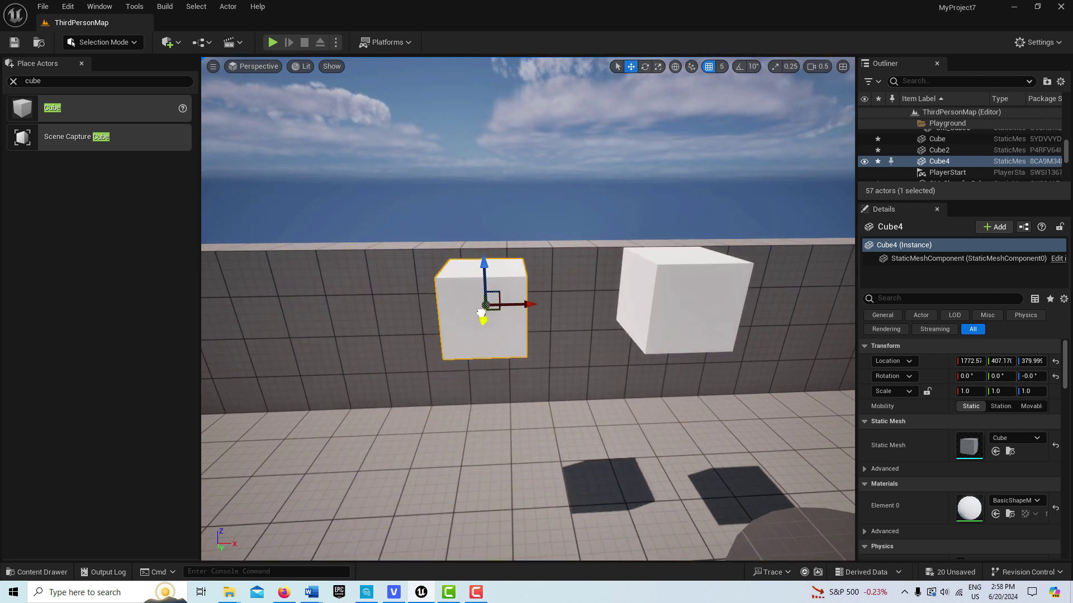
Step: Switch the gizmo to local space and back to world space, and turn Surface Snapping off
{"action": "right_click_drag", "start_coordinate": [604, 453], "coordinate": [673, 428]}
{"action": "key", "text": "w"}
{"action": "key", "text": "s"}
{"action": "key", "text": "w"}
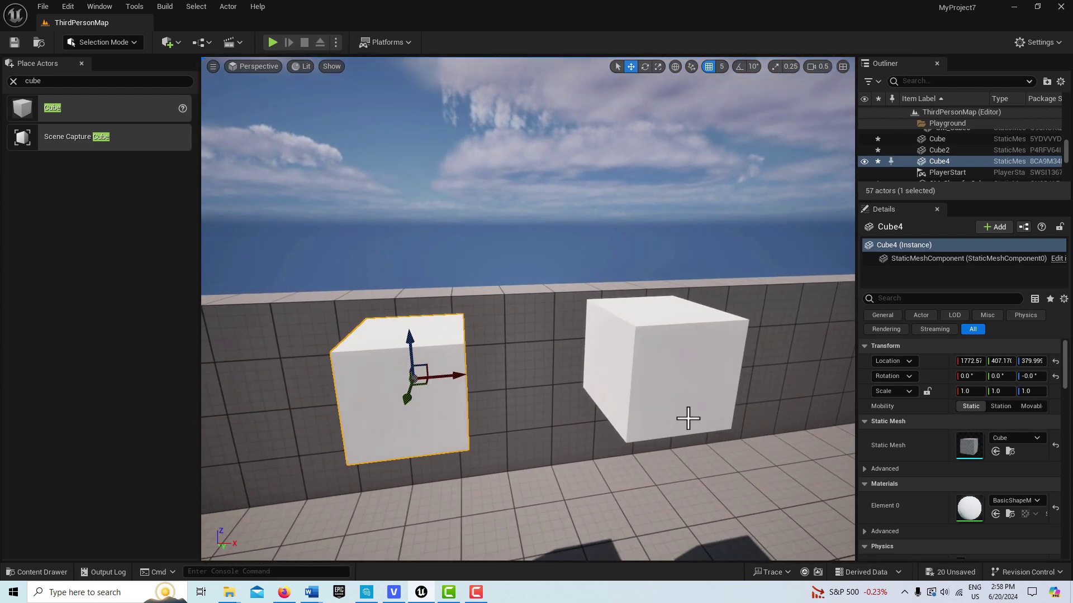
{"action": "left_click", "coordinate": [675, 66]}
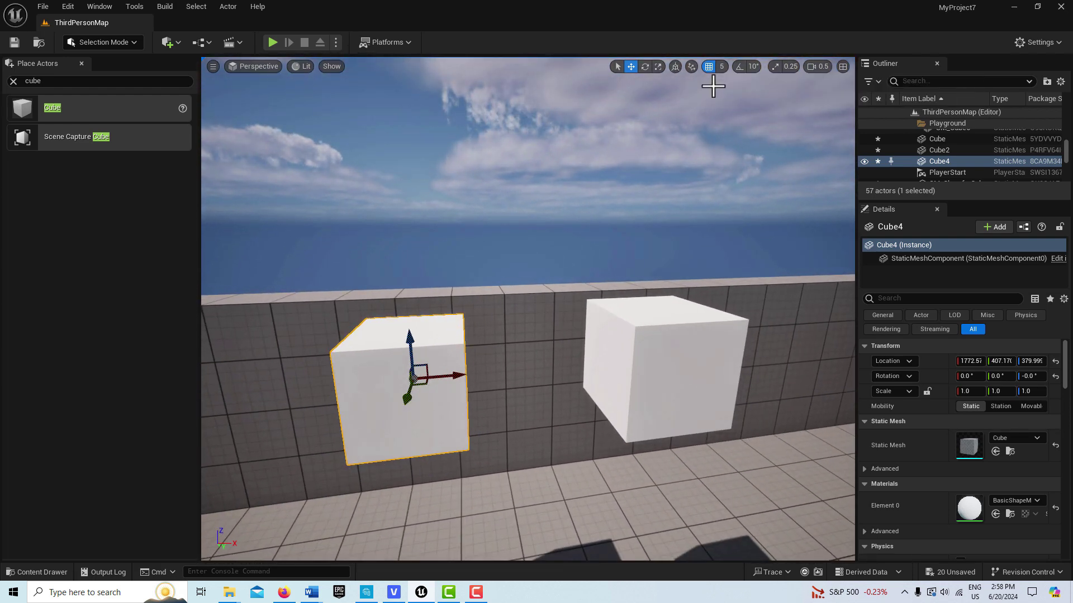
{"action": "left_click", "coordinate": [692, 66]}
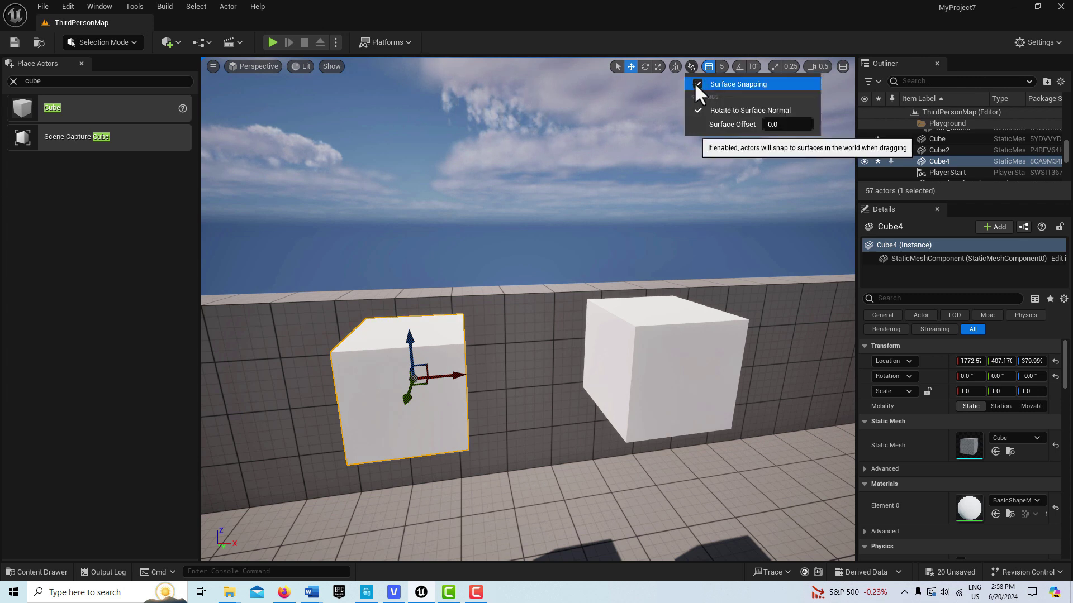
{"action": "left_click", "coordinate": [674, 66]}
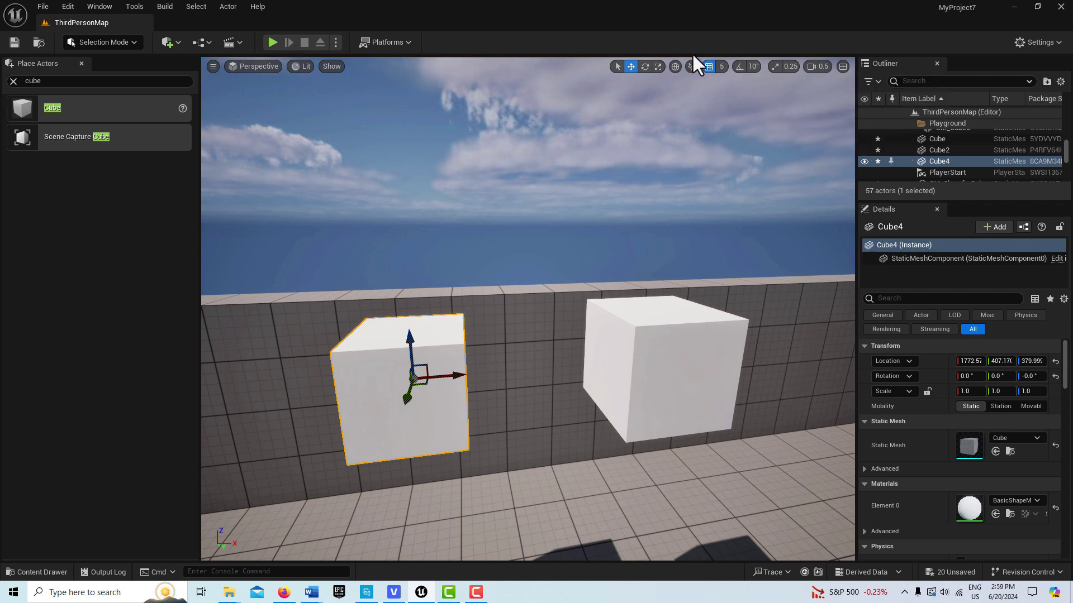
{"action": "left_click", "coordinate": [692, 67]}
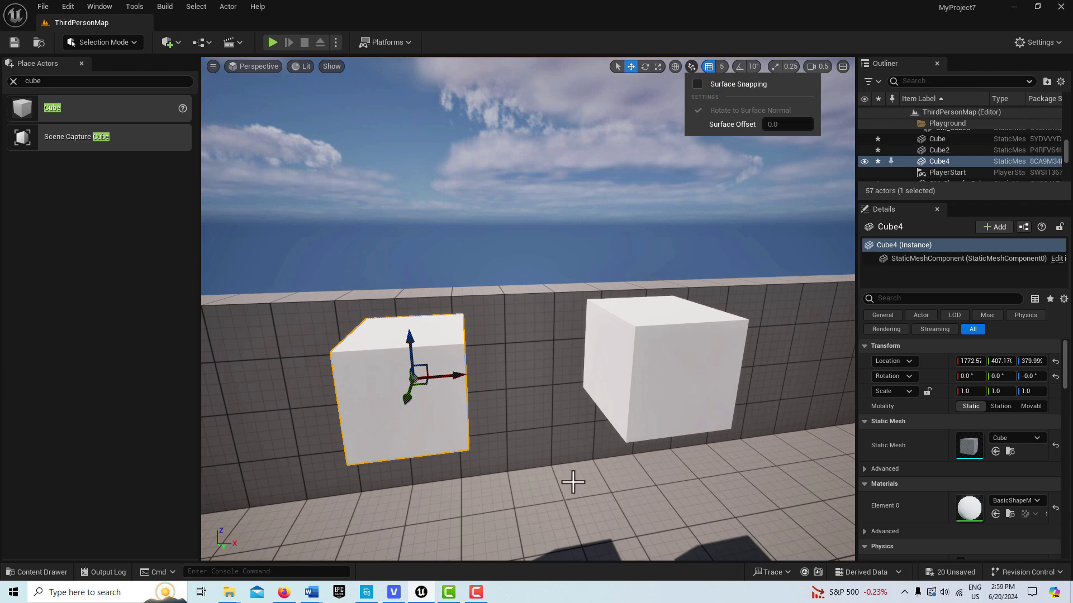
Step: Raise the larger-looking white cube on the right 65 units, to a Z location of 465
{"action": "scroll", "coordinate": [573, 482], "scroll_direction": "down", "scroll_amount": 2}
{"action": "right_click_drag", "start_coordinate": [573, 482], "coordinate": [520, 530]}
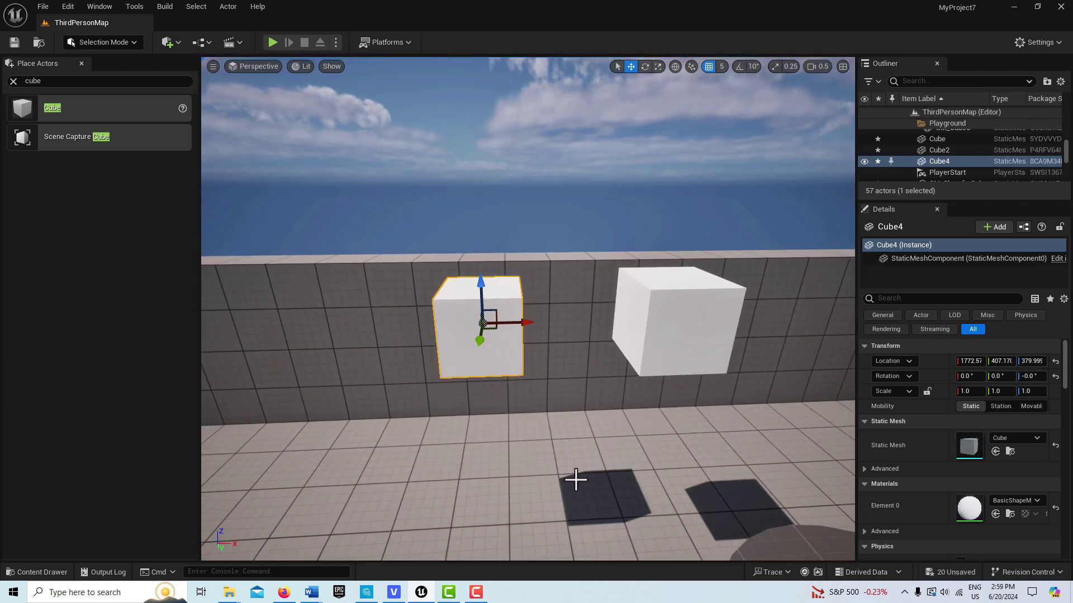
{"action": "scroll", "coordinate": [586, 460], "scroll_direction": "up", "scroll_amount": 2}
{"action": "scroll", "coordinate": [585, 459], "scroll_direction": "up", "scroll_amount": 2}
{"action": "scroll", "coordinate": [586, 459], "scroll_direction": "down", "scroll_amount": 2}
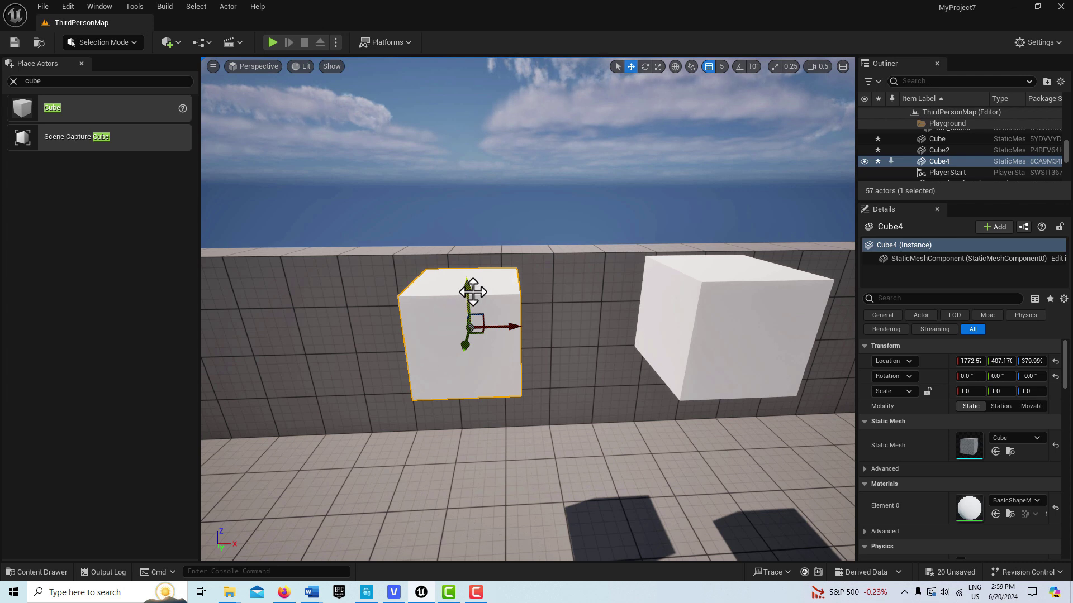
{"action": "left_click", "coordinate": [518, 295]}
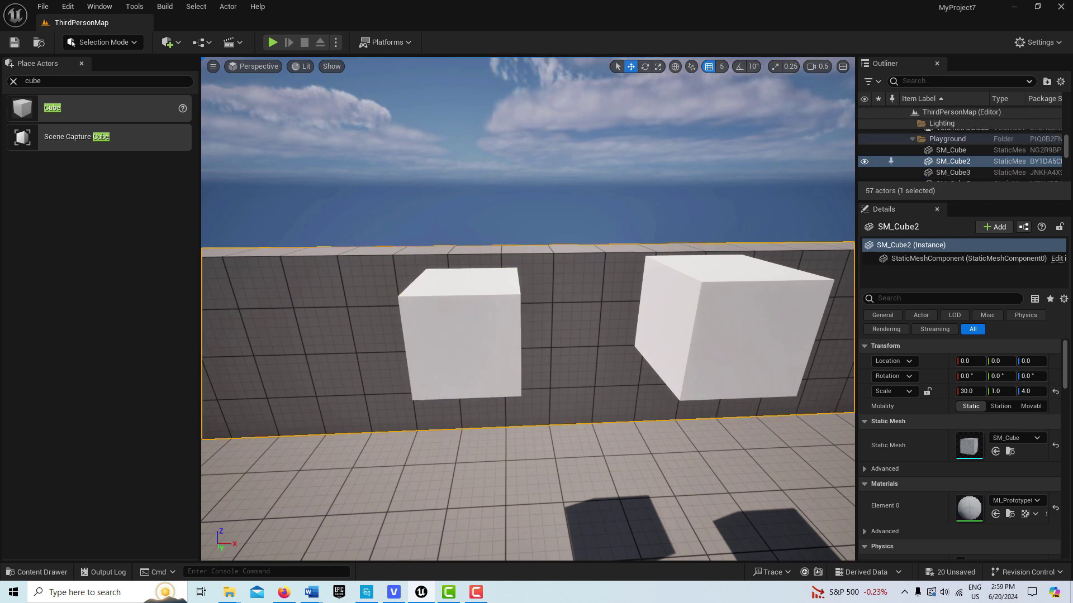
{"action": "left_click", "coordinate": [516, 296]}
{"action": "left_click", "coordinate": [648, 343]}
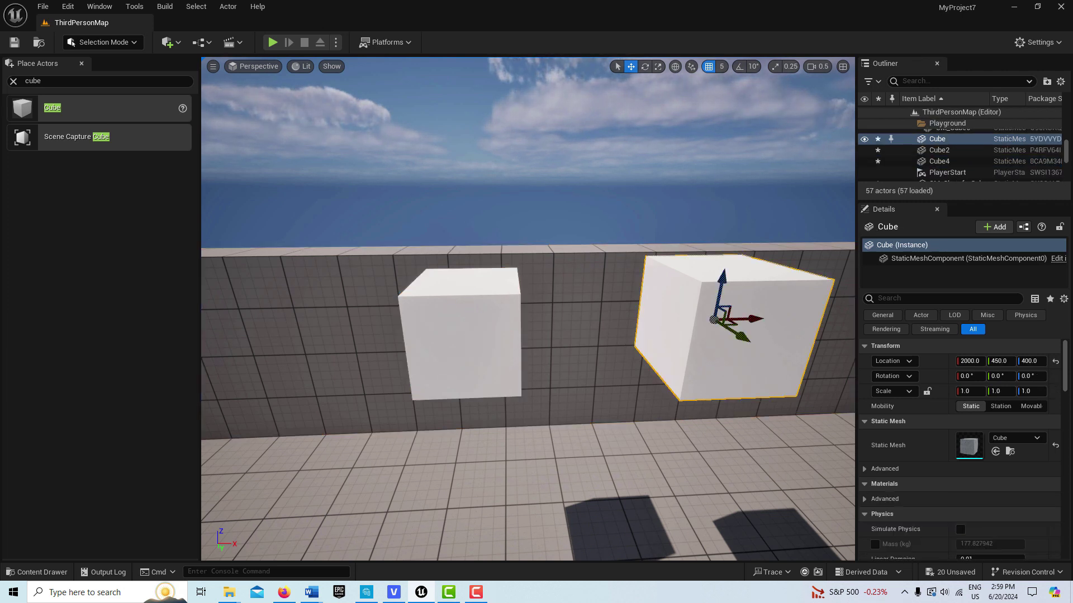
{"action": "left_click_drag", "start_coordinate": [726, 241], "coordinate": [727, 205]}
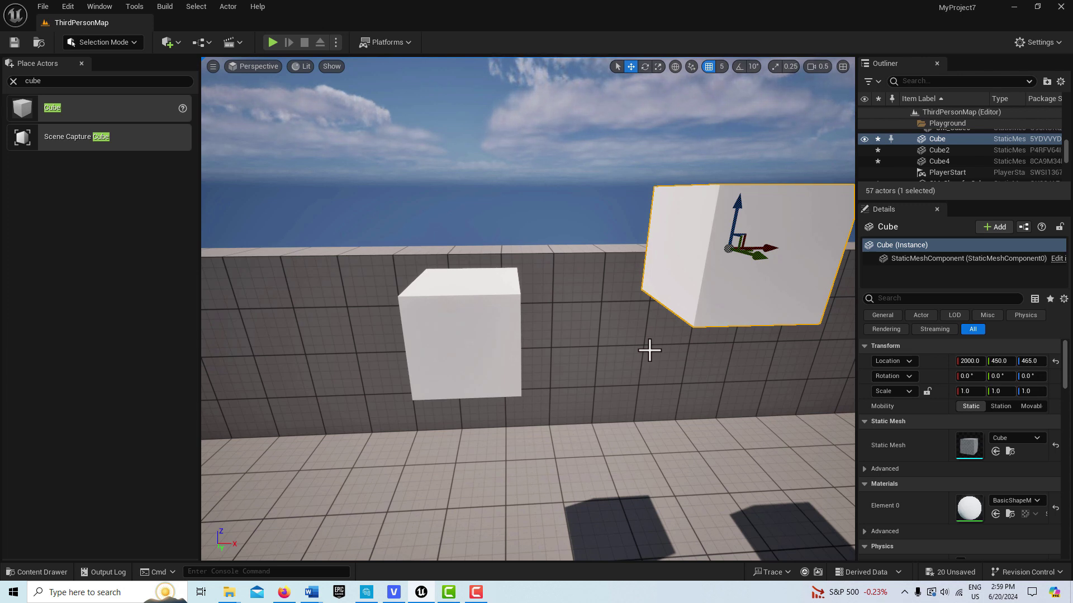
Step: Select the floating cube on the left and move its pivot to the upper corner facing the other floating cube
{"action": "left_click", "coordinate": [477, 337]}
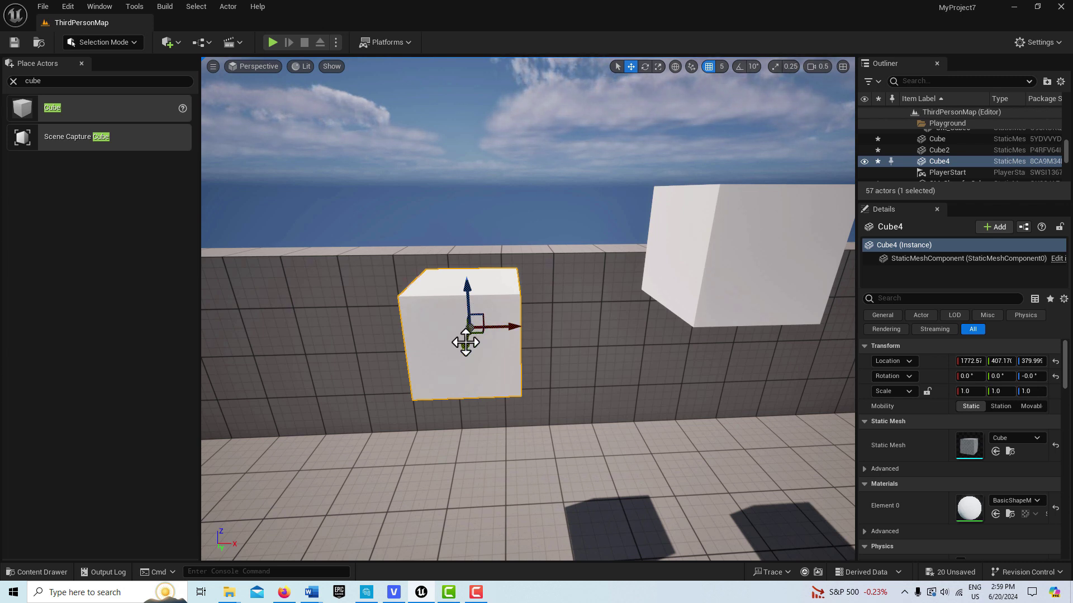
{"action": "right_click_drag", "start_coordinate": [596, 363], "coordinate": [503, 329]}
{"action": "key", "text": "w"}
{"action": "key", "text": "s"}
{"action": "key", "text": "w"}
{"action": "key", "text": "s"}
{"action": "right_click_drag", "start_coordinate": [668, 351], "coordinate": [639, 375]}
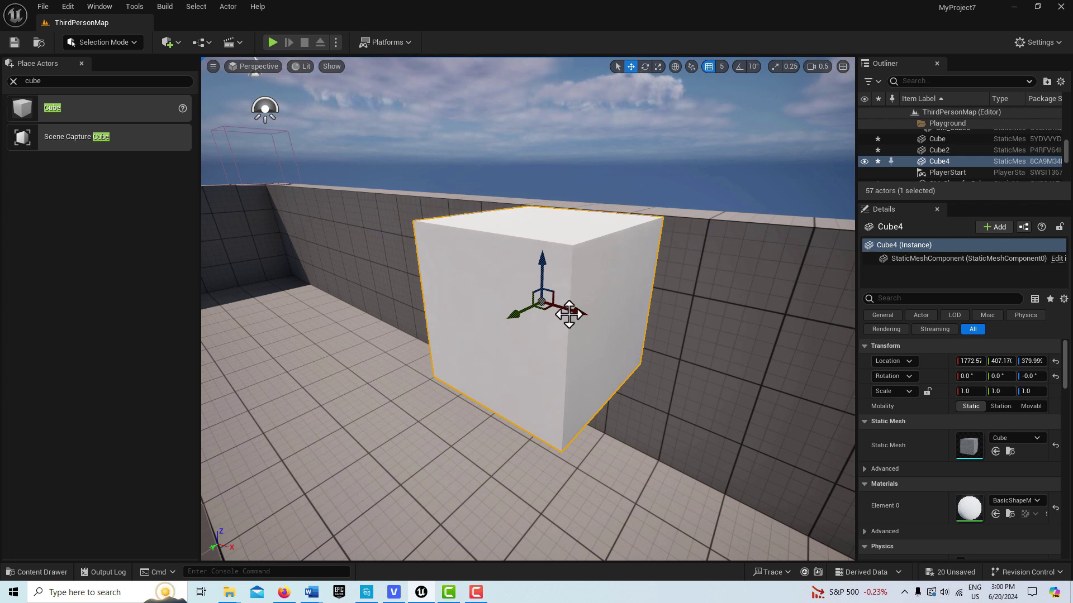
{"action": "middle_click_drag", "start_coordinate": [569, 313], "coordinate": [651, 348]}
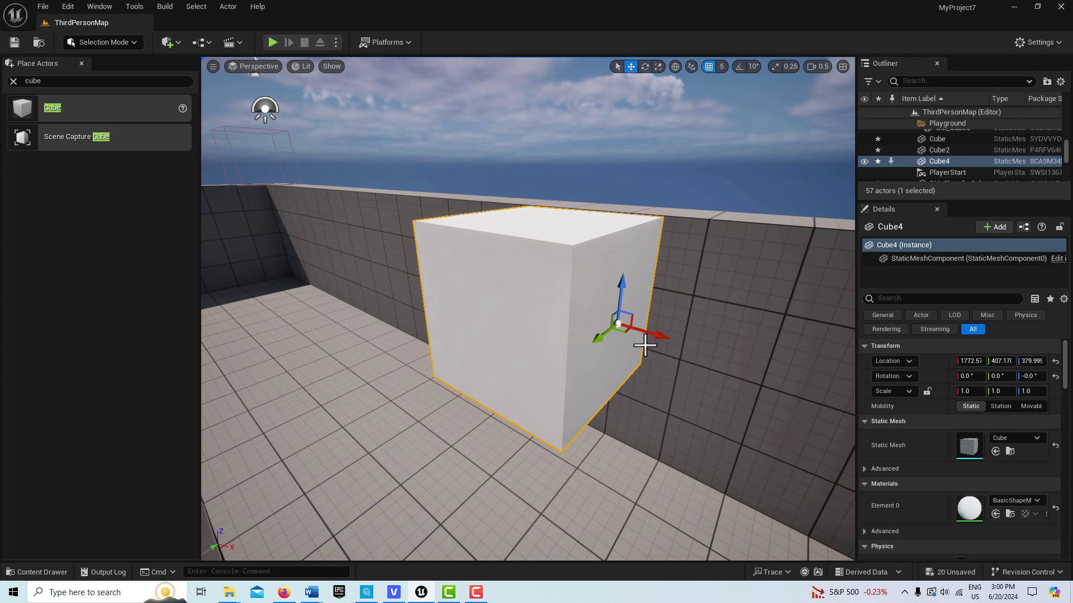
{"action": "middle_click_drag", "start_coordinate": [622, 297], "coordinate": [620, 211]}
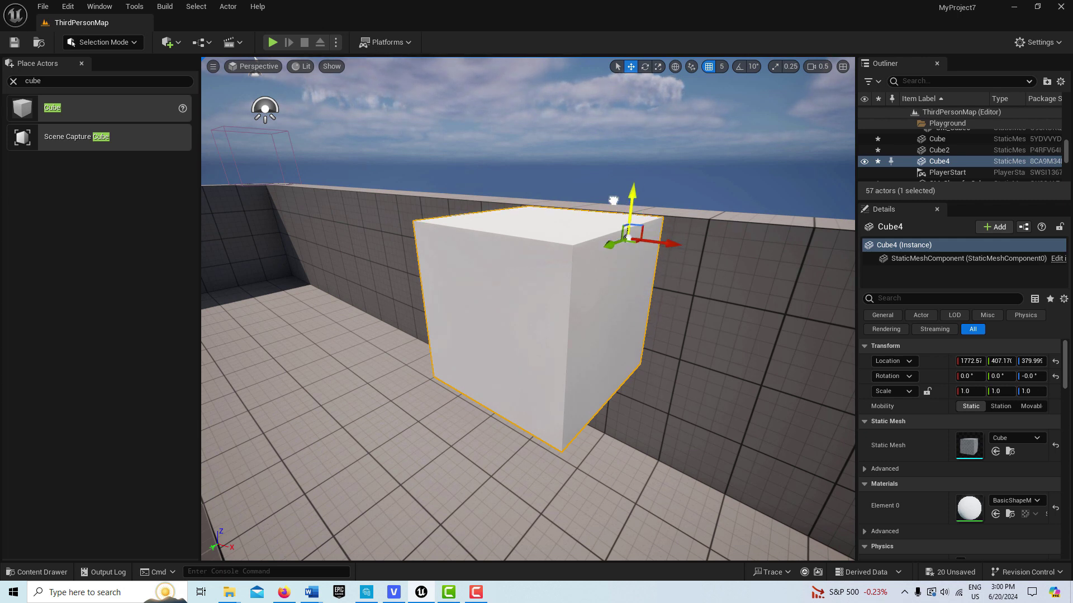
{"action": "scroll", "coordinate": [623, 202], "scroll_direction": "up", "scroll_amount": 2}
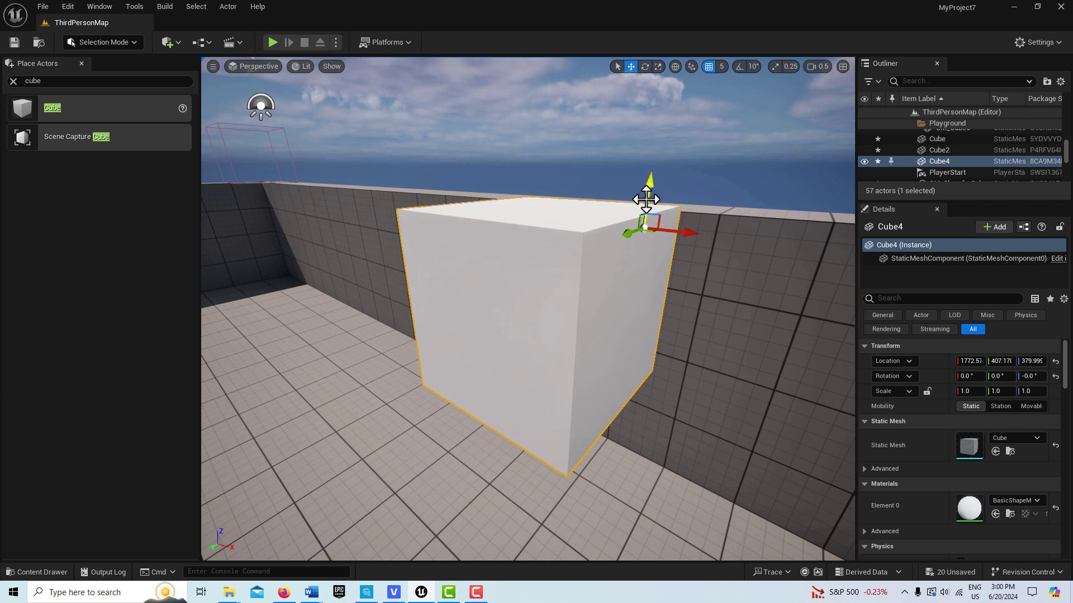
{"action": "middle_click_drag", "start_coordinate": [649, 199], "coordinate": [651, 192]}
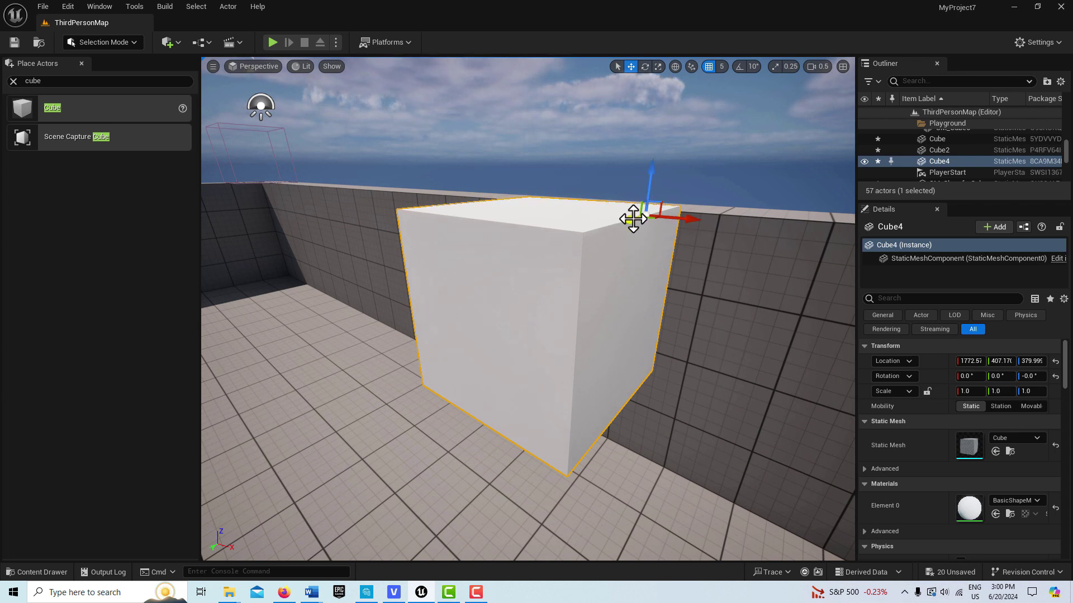
{"action": "middle_click_drag", "start_coordinate": [633, 219], "coordinate": [562, 264]}
Step: Store the cube's corner pivot position as its pivot offset
{"action": "right_click_drag", "start_coordinate": [625, 326], "coordinate": [745, 303]}
{"action": "key", "text": "w"}
{"action": "key", "text": "s"}
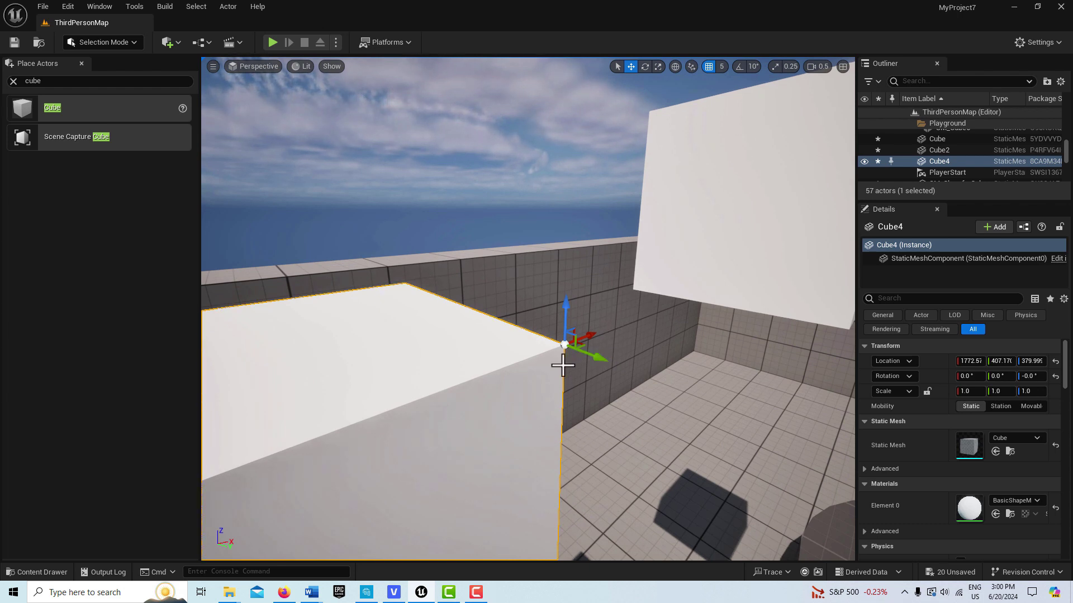
{"action": "right_click", "coordinate": [518, 369]}
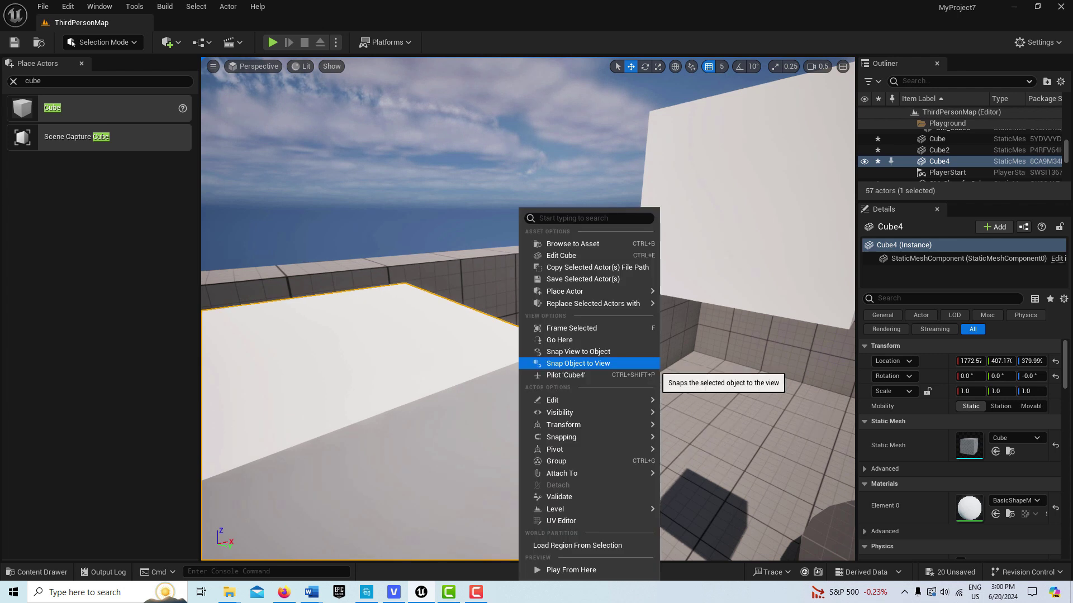
{"action": "mouse_move", "coordinate": [563, 451]}
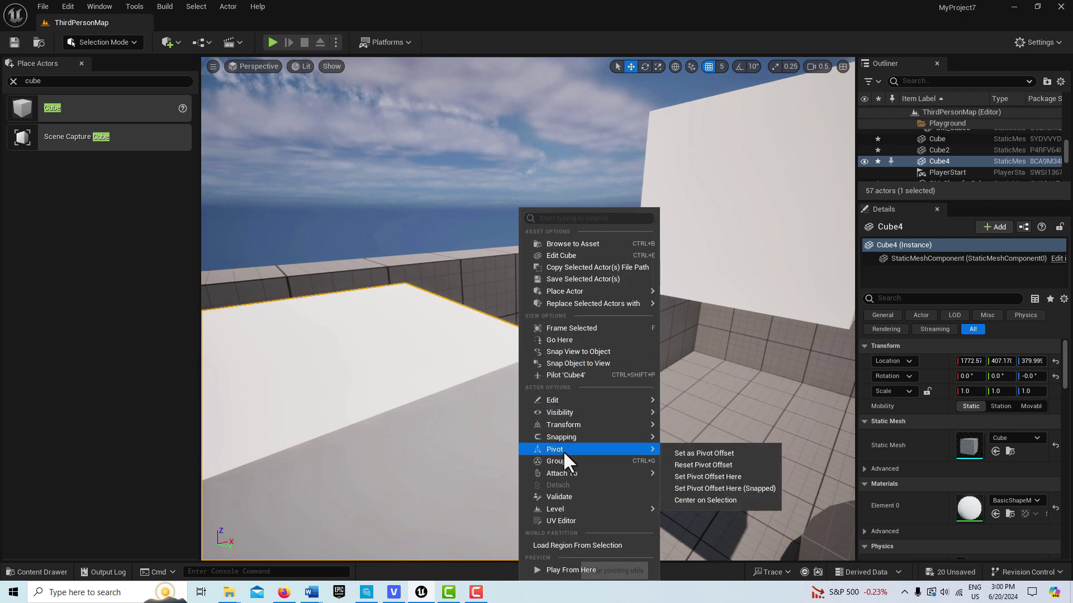
{"action": "left_click", "coordinate": [717, 453]}
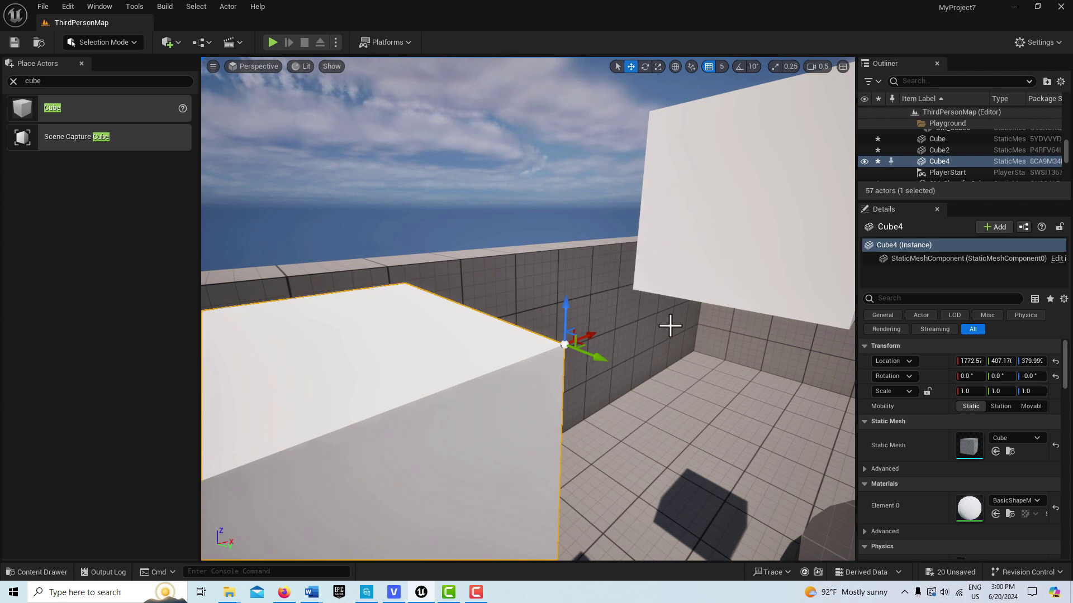
Step: Vertex-snap the cube along X, Y and Z to the other cube's lower corner, at location 1900, 350, 365
{"action": "key", "text": "v"}
{"action": "left_click_drag", "start_coordinate": [597, 335], "coordinate": [596, 334]}
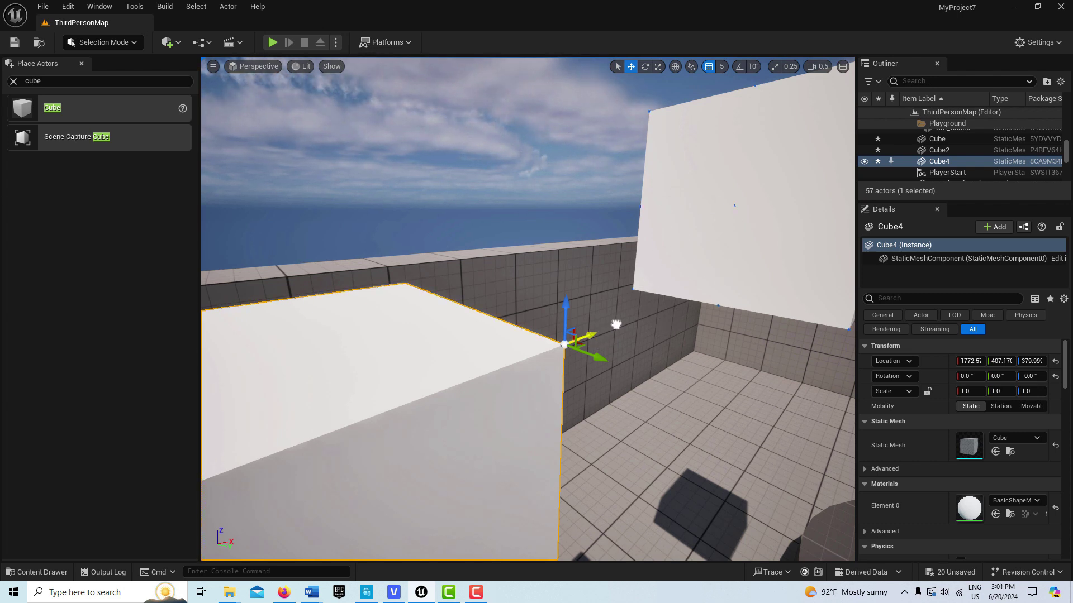
{"action": "left_click_drag", "start_coordinate": [681, 281], "coordinate": [746, 270]}
{"action": "right_click_drag", "start_coordinate": [745, 270], "coordinate": [723, 347]}
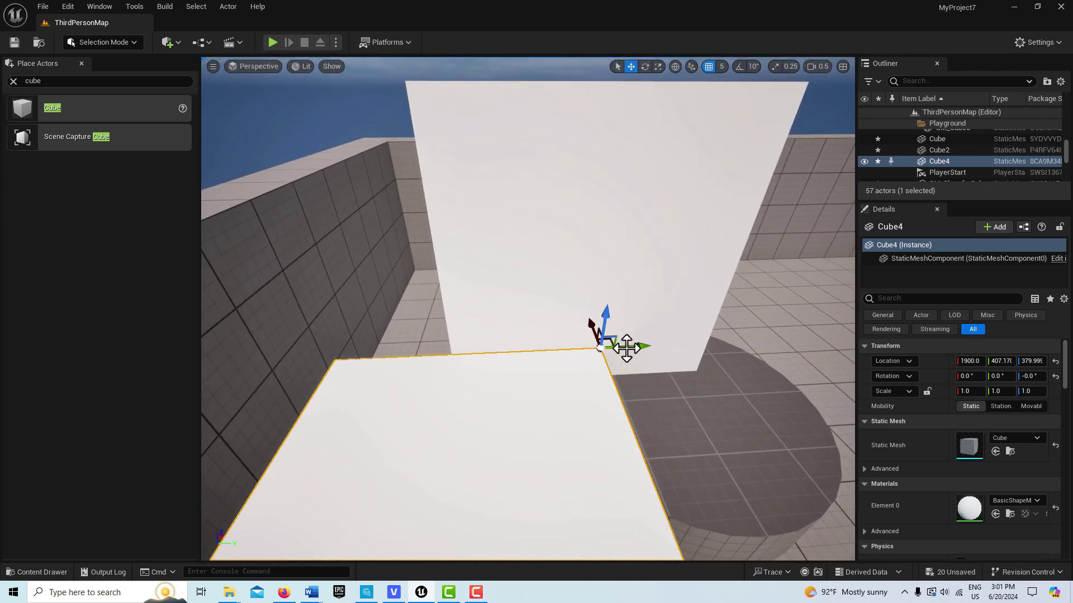
{"action": "left_click_drag", "start_coordinate": [635, 346], "coordinate": [518, 360]}
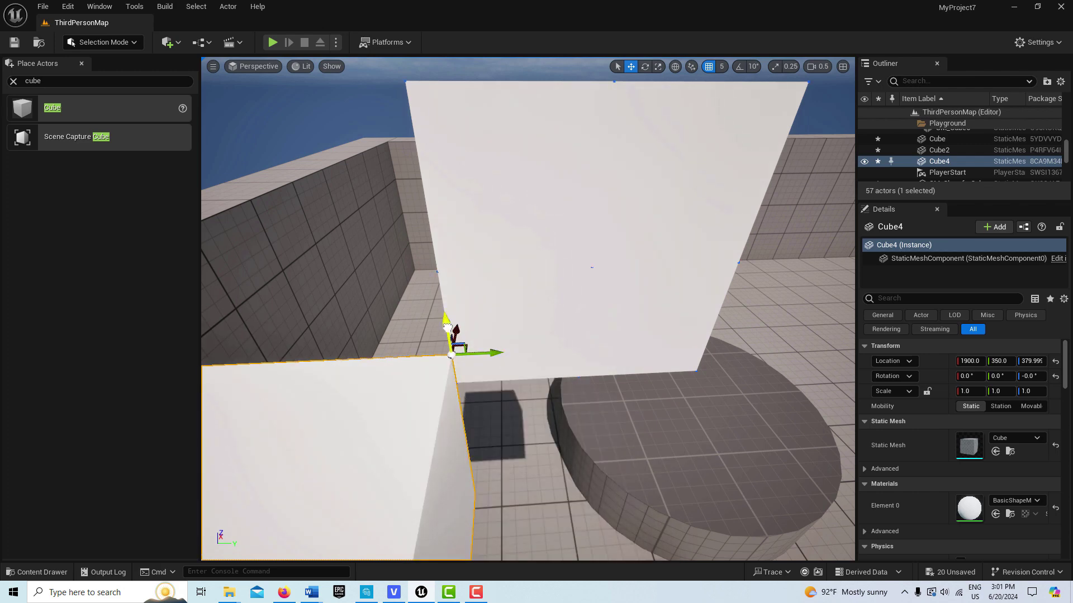
{"action": "left_click_drag", "start_coordinate": [447, 327], "coordinate": [453, 348]}
{"action": "right_click_drag", "start_coordinate": [527, 440], "coordinate": [492, 542]}
{"action": "right_click_drag", "start_coordinate": [506, 458], "coordinate": [512, 436]}
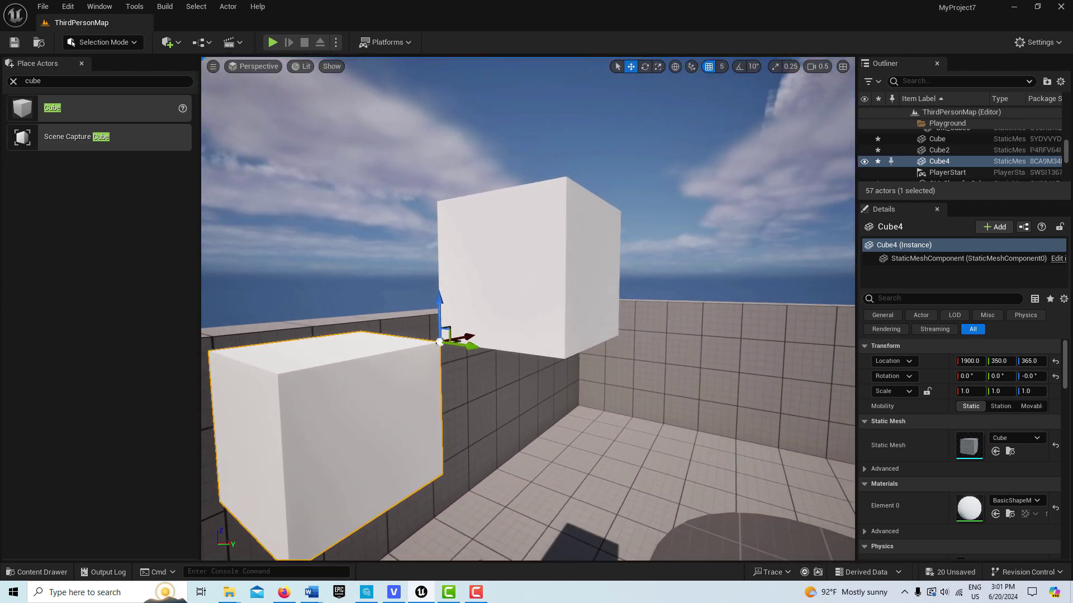
Step: Select the floating door wall and drop it onto the floor
{"action": "left_click", "coordinate": [621, 435]}
{"action": "right_click_drag", "start_coordinate": [621, 435], "coordinate": [679, 490]}
{"action": "right_click_drag", "start_coordinate": [562, 447], "coordinate": [556, 447]}
{"action": "left_click", "coordinate": [618, 371]}
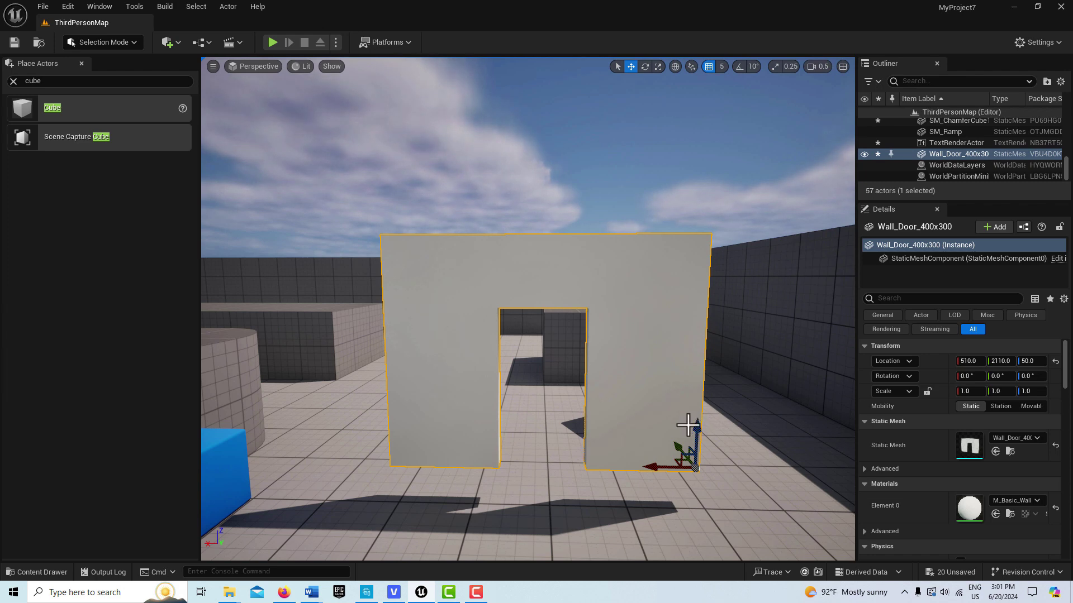
{"action": "key", "text": "End"}
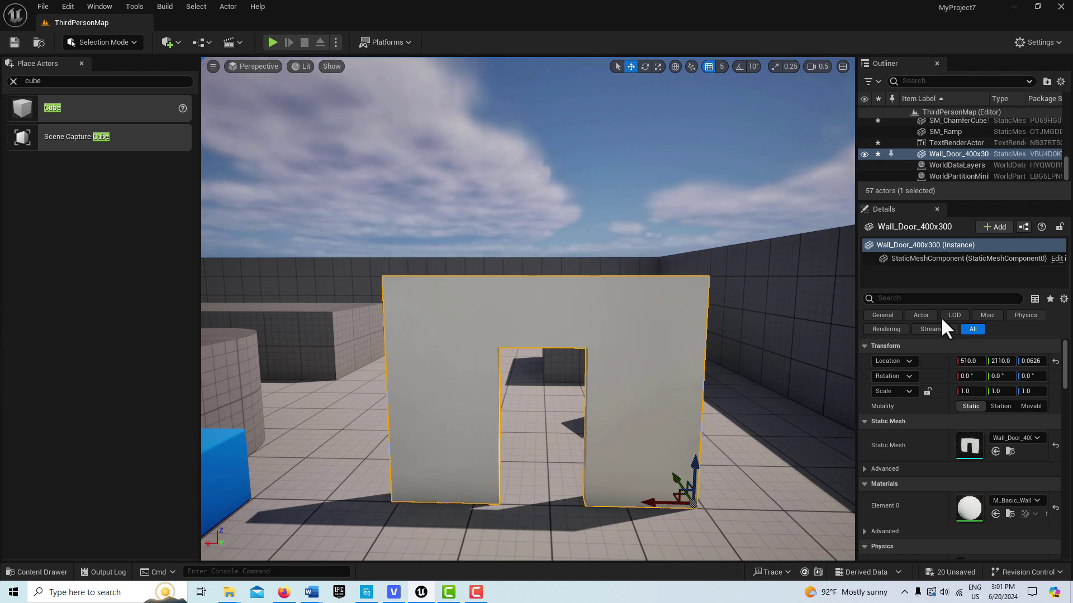
Step: Move the door wall's pivot to the adjacent bottom corner of its end face and set it as the pivot offset
{"action": "mouse_move", "coordinate": [788, 460]}
{"action": "right_mouse_down"}
{"action": "mouse_move", "coordinate": [889, 447]}
{"action": "mouse_move", "coordinate": [838, 522]}
{"action": "mouse_move", "coordinate": [900, 497]}
{"action": "mouse_move", "coordinate": [771, 547]}
{"action": "mouse_move", "coordinate": [768, 531]}
{"action": "mouse_move", "coordinate": [763, 545]}
{"action": "mouse_move", "coordinate": [774, 525]}
{"action": "mouse_move", "coordinate": [844, 536]}
{"action": "mouse_move", "coordinate": [802, 457]}
{"action": "right_mouse_up"}
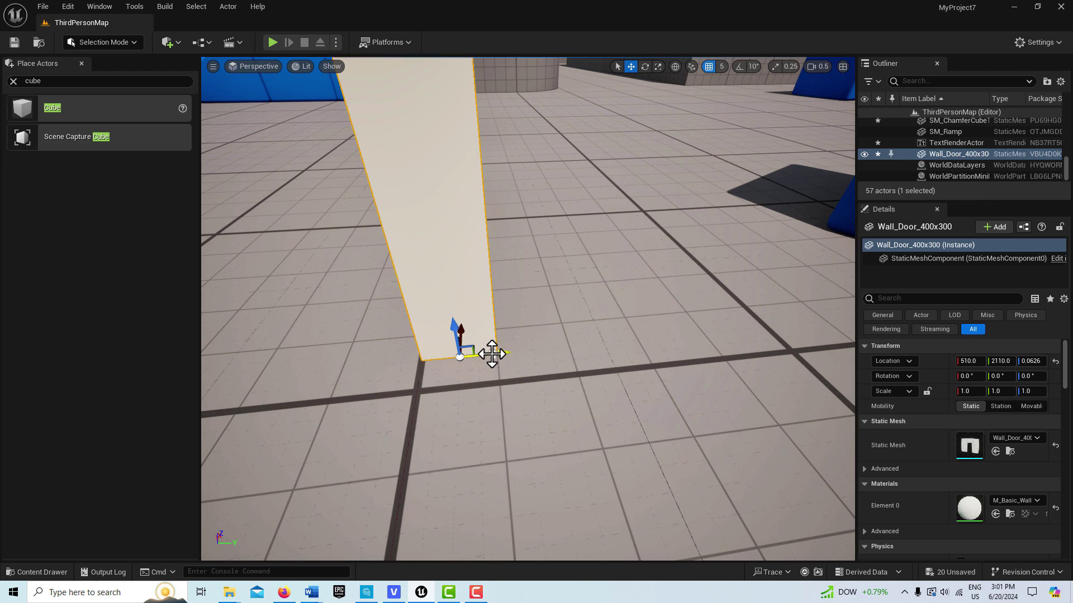
{"action": "middle_click_drag", "start_coordinate": [488, 354], "coordinate": [458, 357]}
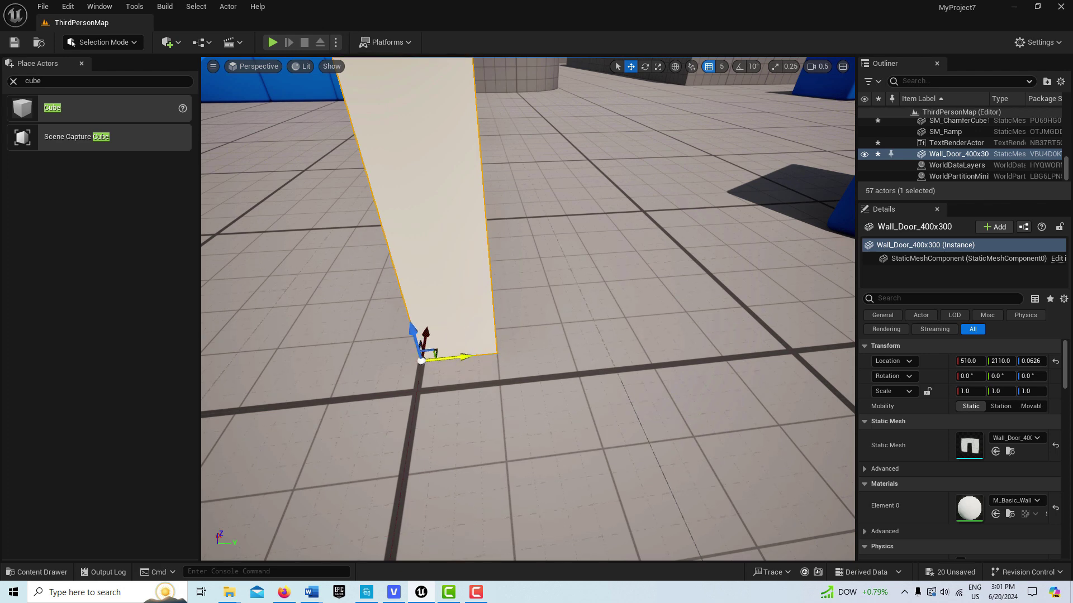
{"action": "right_click", "coordinate": [459, 342]}
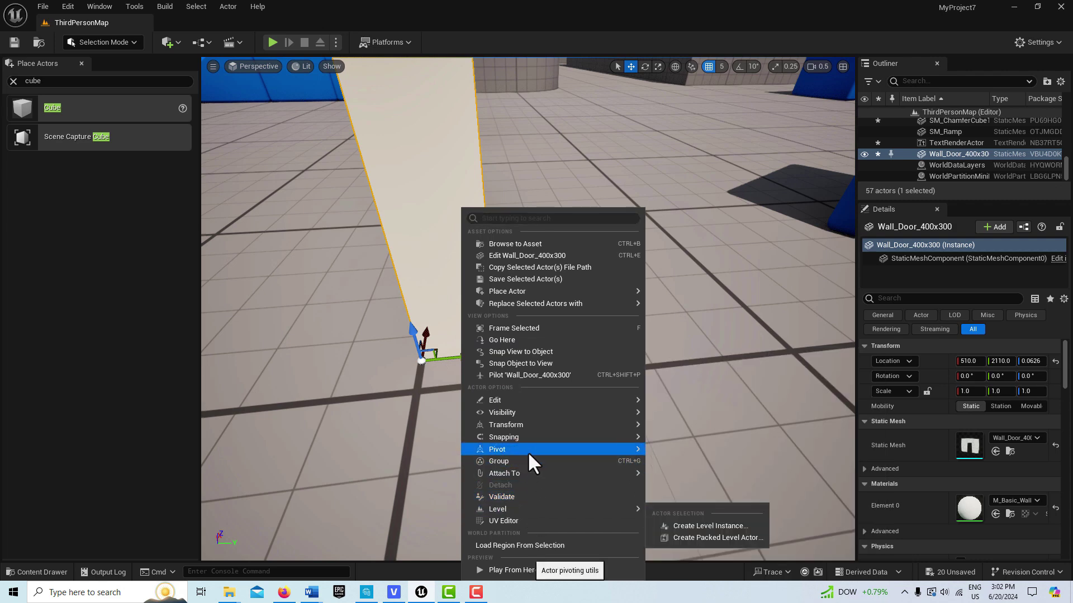
{"action": "mouse_move", "coordinate": [527, 451]}
{"action": "left_click", "coordinate": [722, 454]}
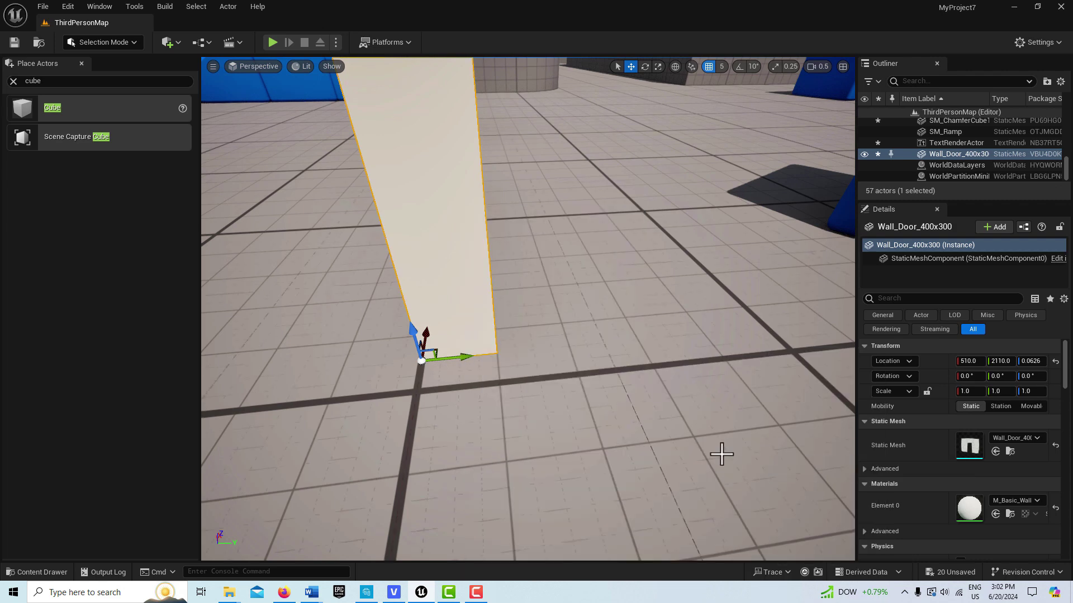
Step: Duplicate the door wall along the X axis to an X location of 95, leaving a small gap
{"action": "right_click_drag", "start_coordinate": [388, 407], "coordinate": [408, 234]}
{"action": "right_click_drag", "start_coordinate": [368, 341], "coordinate": [262, 427]}
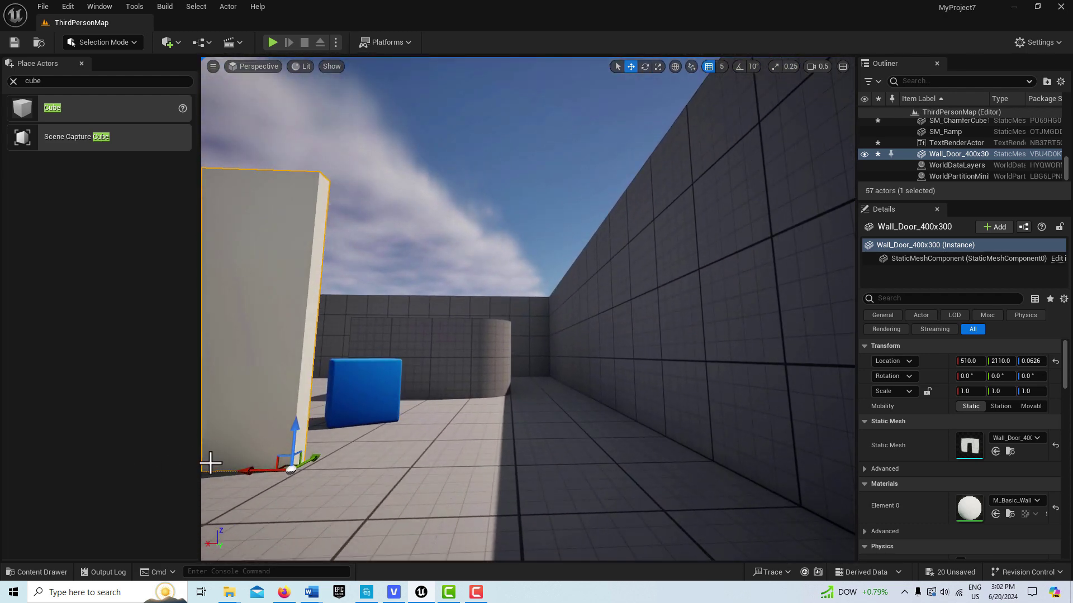
{"action": "left_click_drag", "start_coordinate": [263, 468], "coordinate": [694, 487], "text": "alt"}
Step: Snap the original door wall along X against the duplicate's edge to close the gap, at an X location of 495
{"action": "right_click_drag", "start_coordinate": [527, 522], "coordinate": [251, 553]}
{"action": "key", "text": "w"}
{"action": "right_click_drag", "start_coordinate": [526, 335], "coordinate": [469, 313]}
{"action": "key", "text": "s"}
{"action": "key", "text": "d"}
{"action": "right_click_drag", "start_coordinate": [595, 484], "coordinate": [526, 510]}
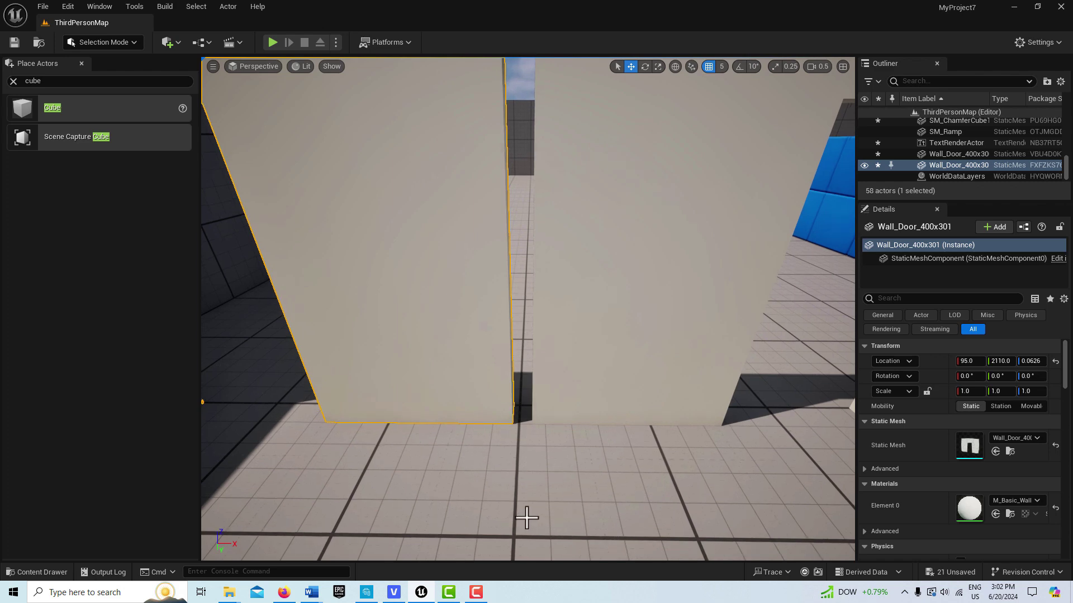
{"action": "left_click", "coordinate": [570, 408]}
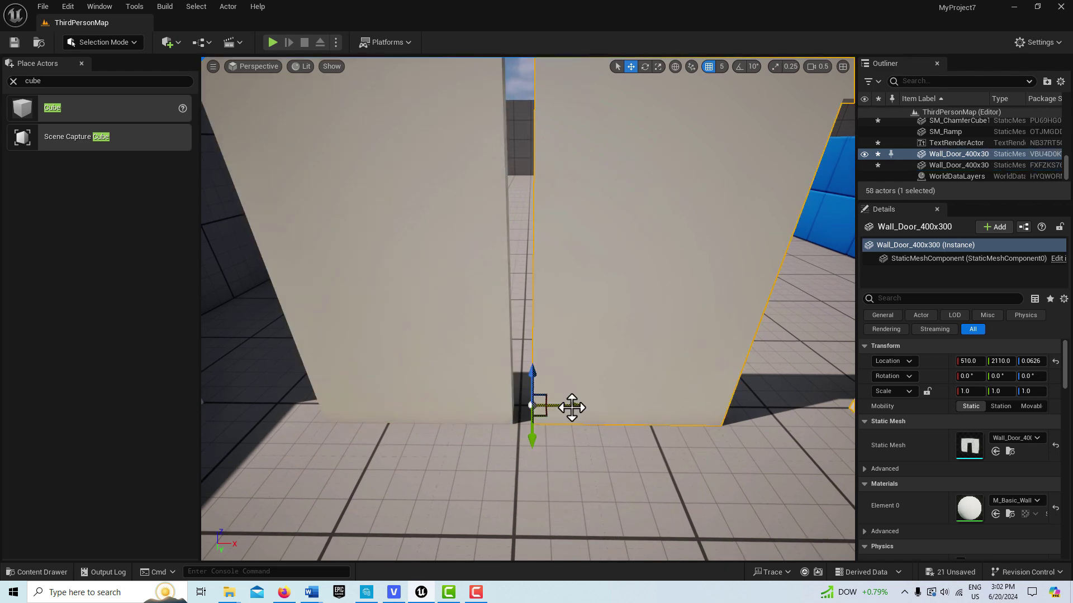
{"action": "right_click_drag", "start_coordinate": [555, 438], "coordinate": [218, 414]}
{"action": "key", "text": "w"}
{"action": "key", "text": "d"}
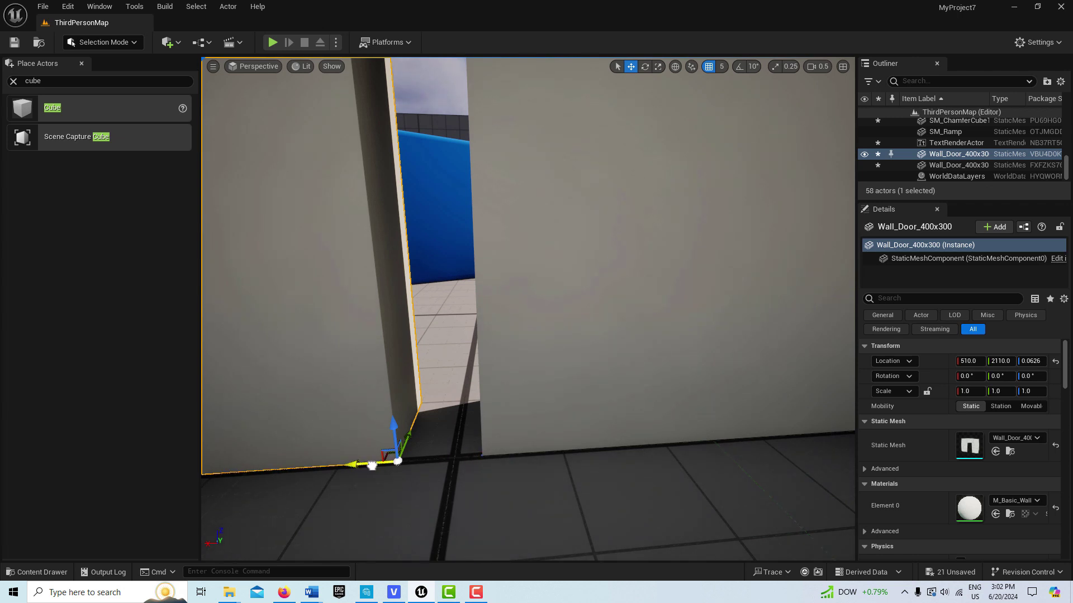
{"action": "left_click_drag", "start_coordinate": [410, 463], "coordinate": [482, 461]}
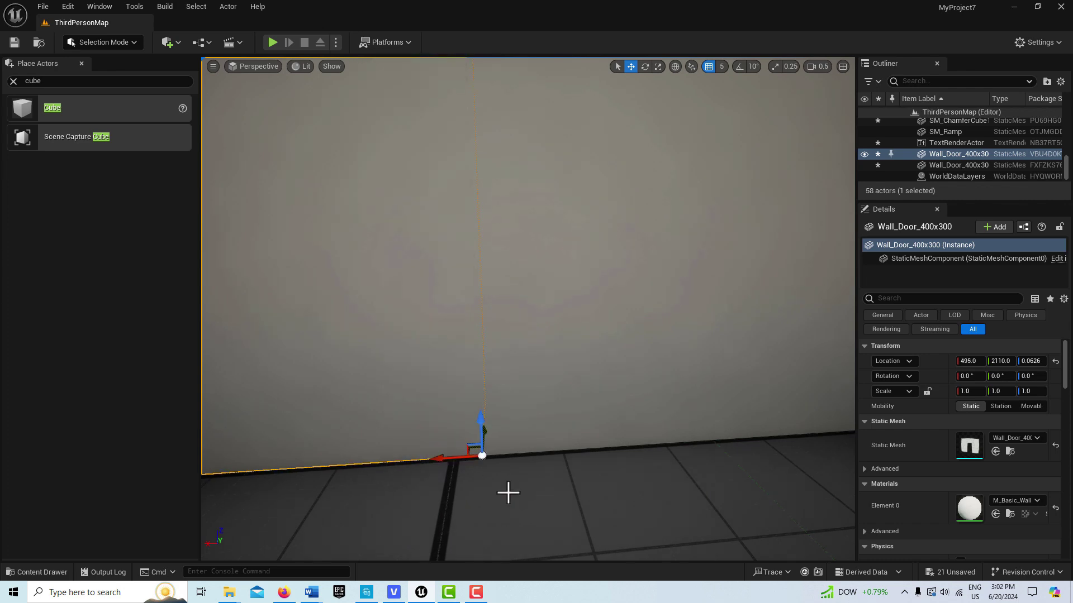
{"action": "key", "text": "f"}
{"action": "left_click", "coordinate": [595, 221]}
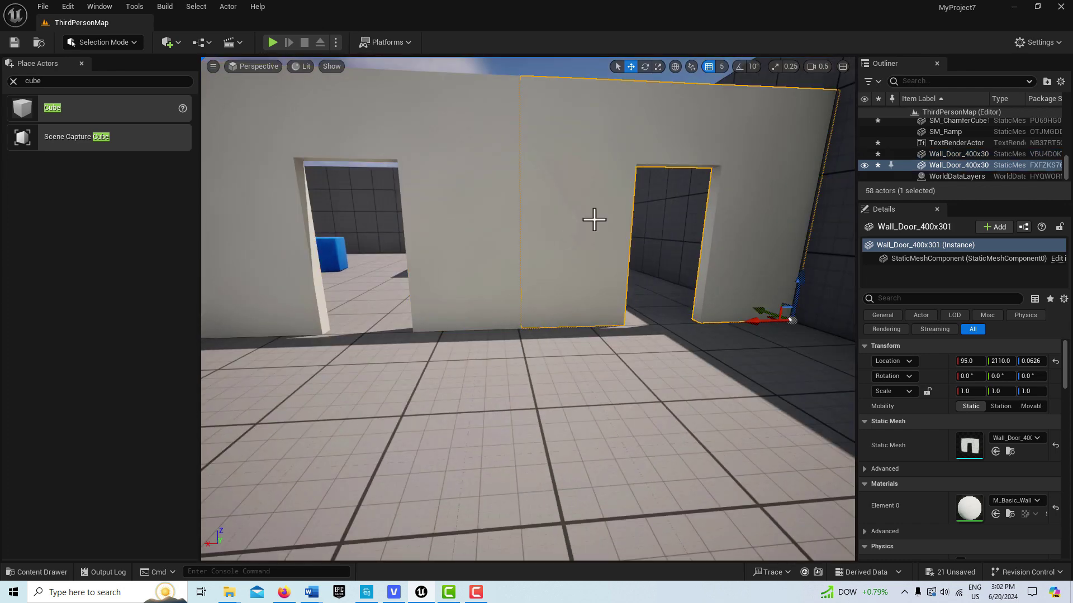
{"action": "left_click", "coordinate": [620, 541]}
{"action": "right_click_drag", "start_coordinate": [558, 412], "coordinate": [355, 401]}
{"action": "scroll", "coordinate": [605, 408], "scroll_direction": "down", "scroll_amount": 4}
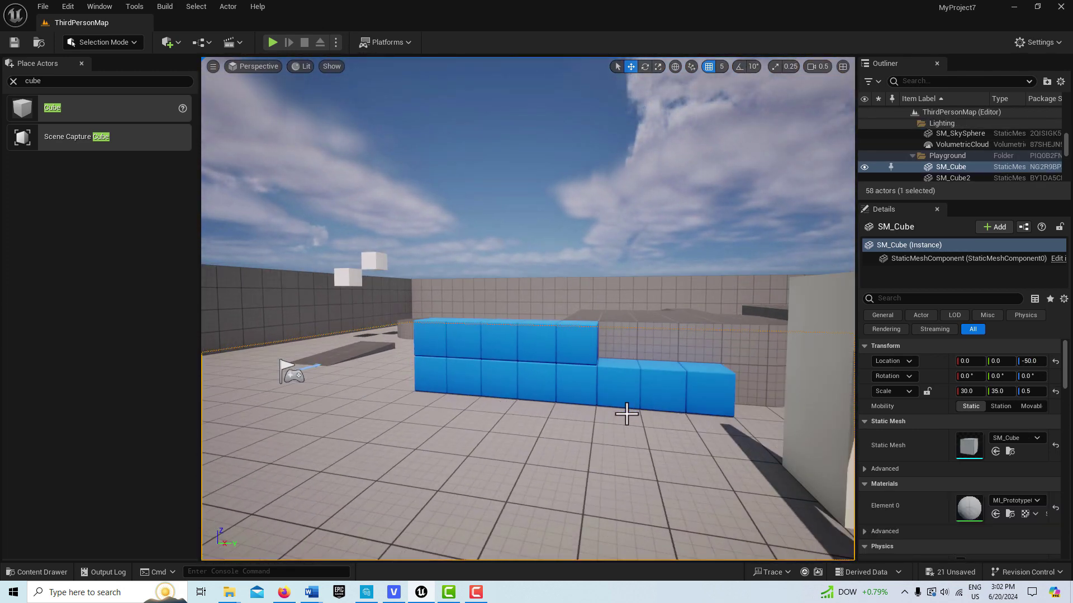